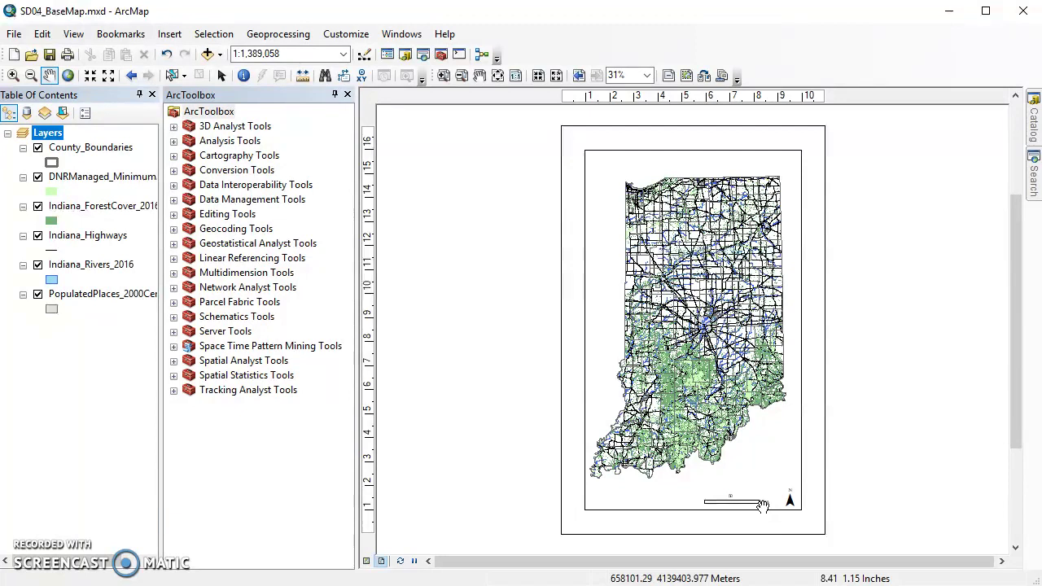
Add all six IndianaData shapefiles, County_Boundaries.shp through the last, to the map
{"action": "left_click", "coordinate": [207, 53]}
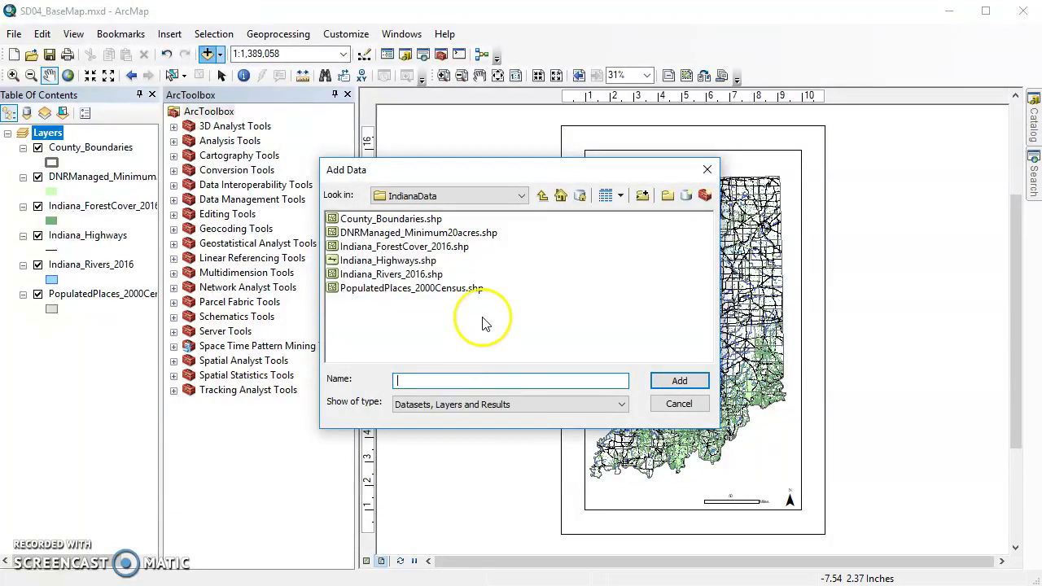
{"action": "left_click", "coordinate": [543, 196]}
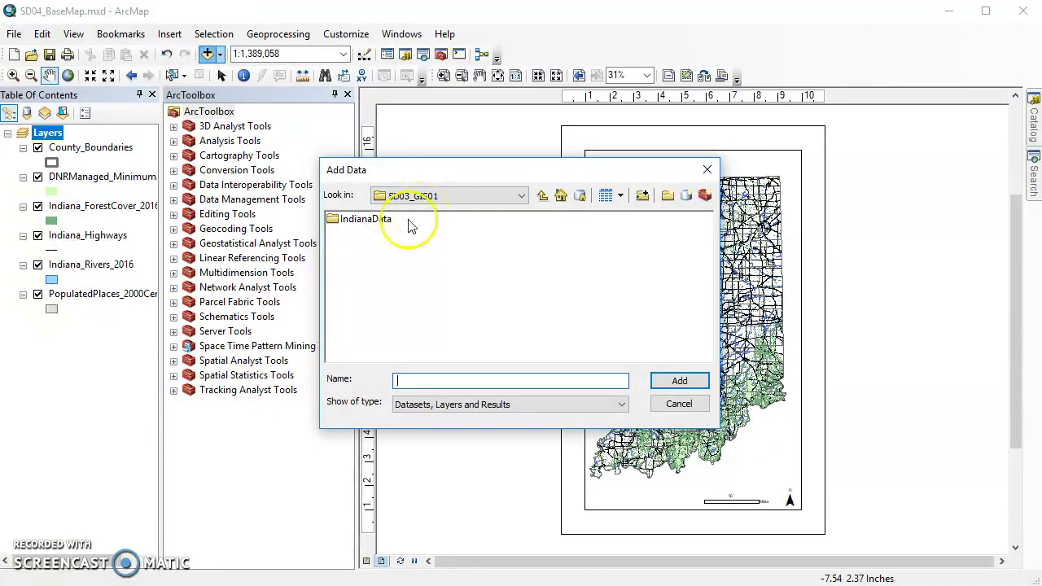
{"action": "double_click", "coordinate": [365, 219]}
{"action": "left_click", "coordinate": [403, 219]}
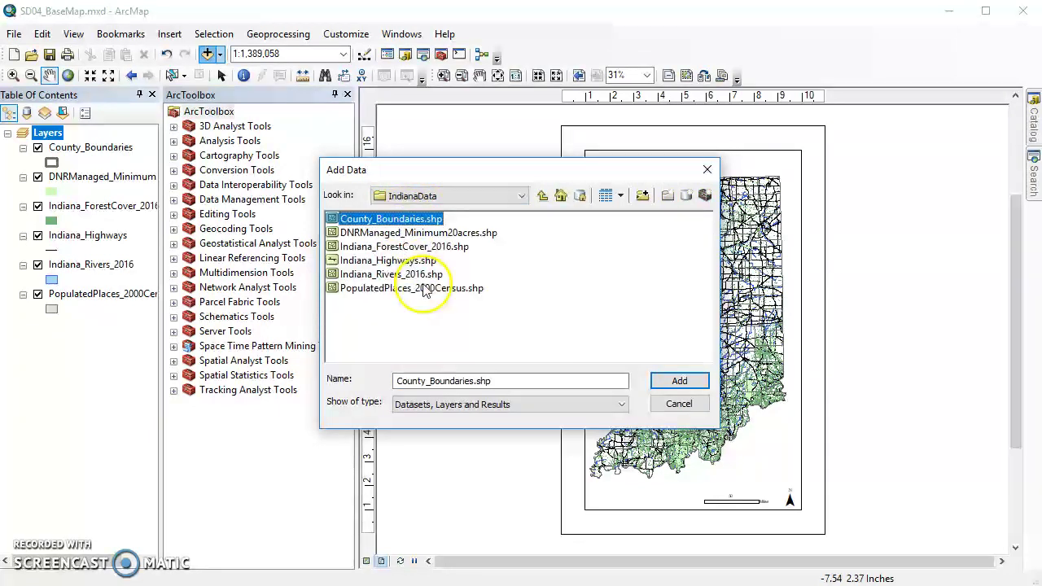
{"action": "left_click", "coordinate": [407, 290], "text": "shift"}
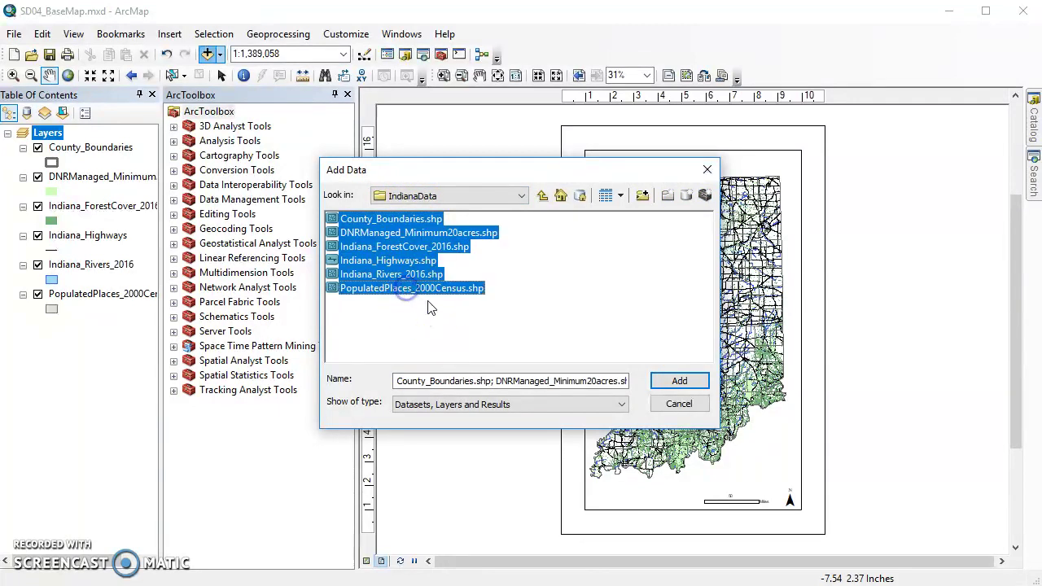
{"action": "left_click", "coordinate": [688, 381]}
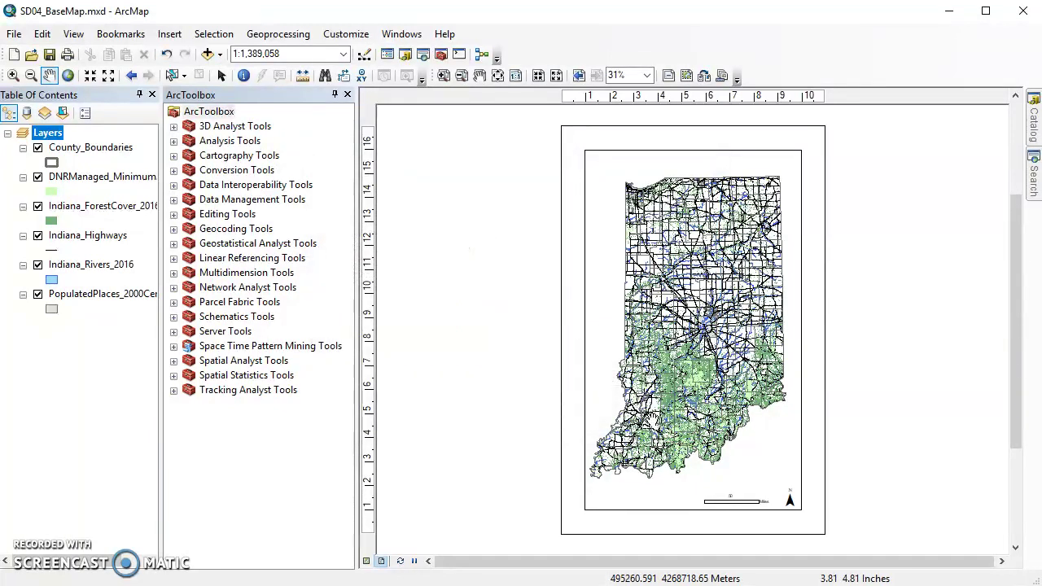
Check the County_Boundaries and DNRManaged symbols, then drag PopulatedPlaces_2000Census above DNRManaged
{"action": "left_click", "coordinate": [52, 163]}
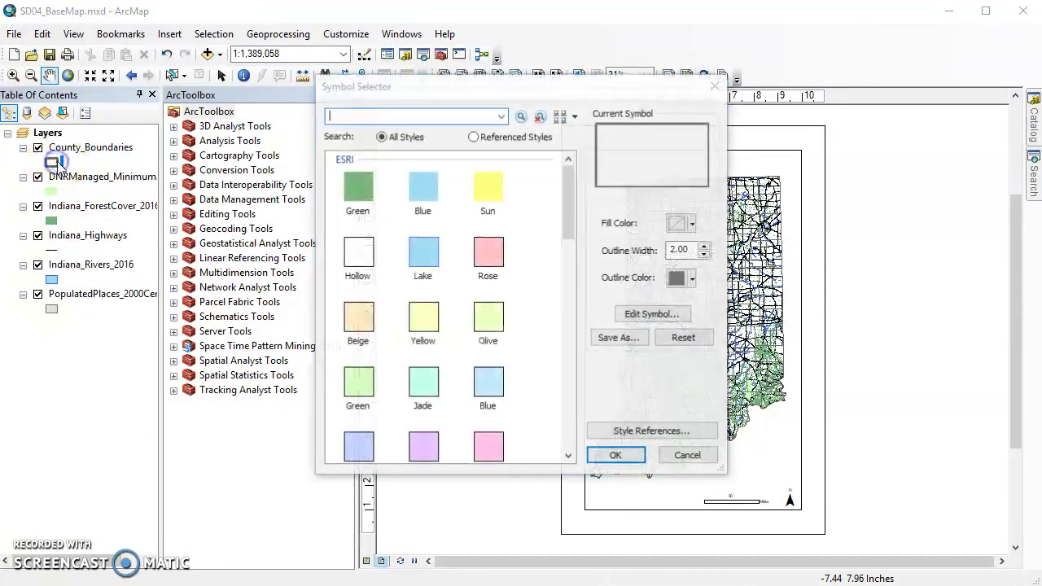
{"action": "left_click", "coordinate": [686, 456]}
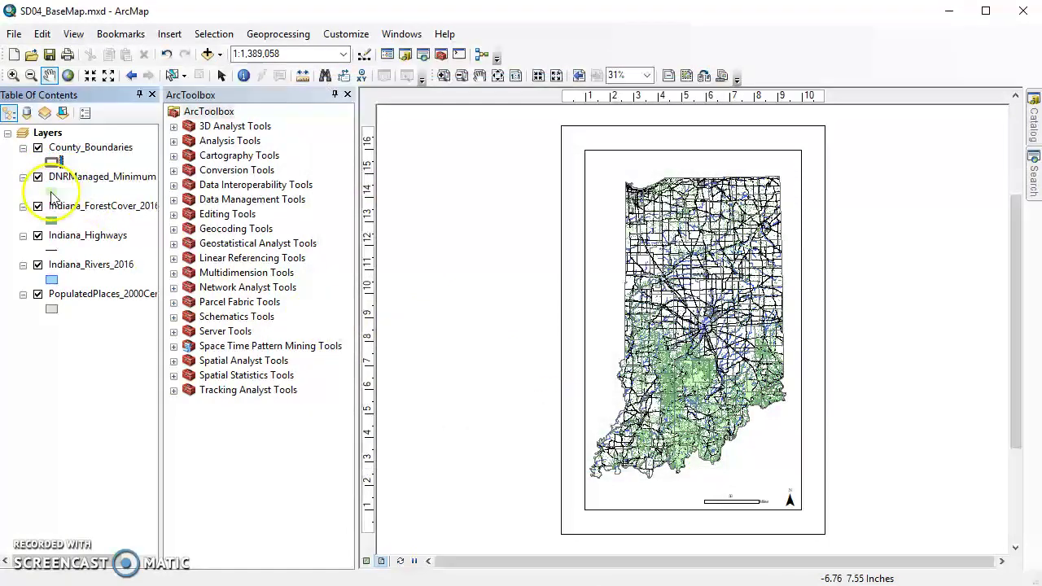
{"action": "left_click", "coordinate": [51, 191]}
{"action": "left_click", "coordinate": [687, 456]}
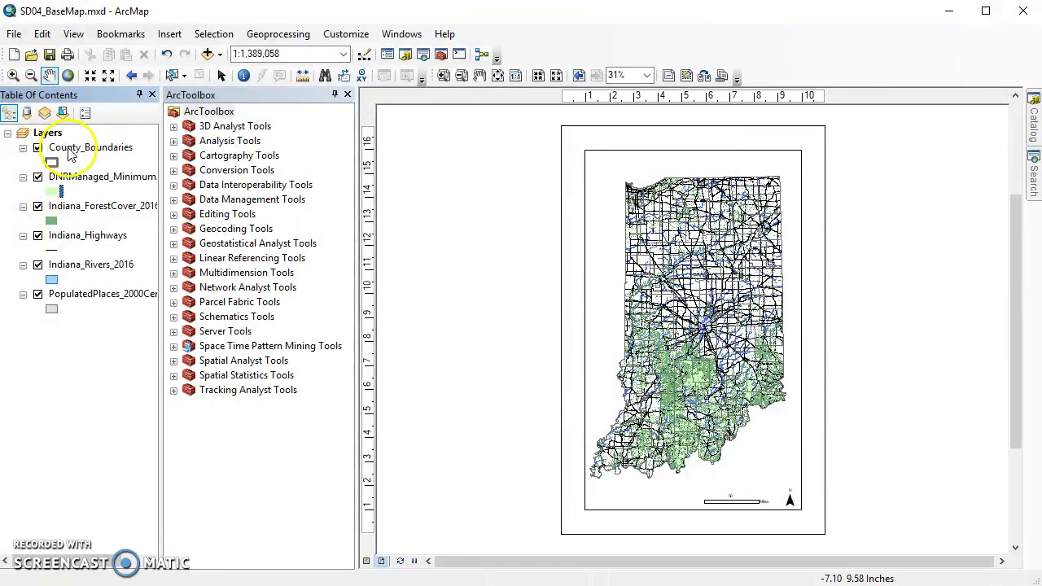
{"action": "left_click_drag", "start_coordinate": [89, 295], "coordinate": [110, 148]}
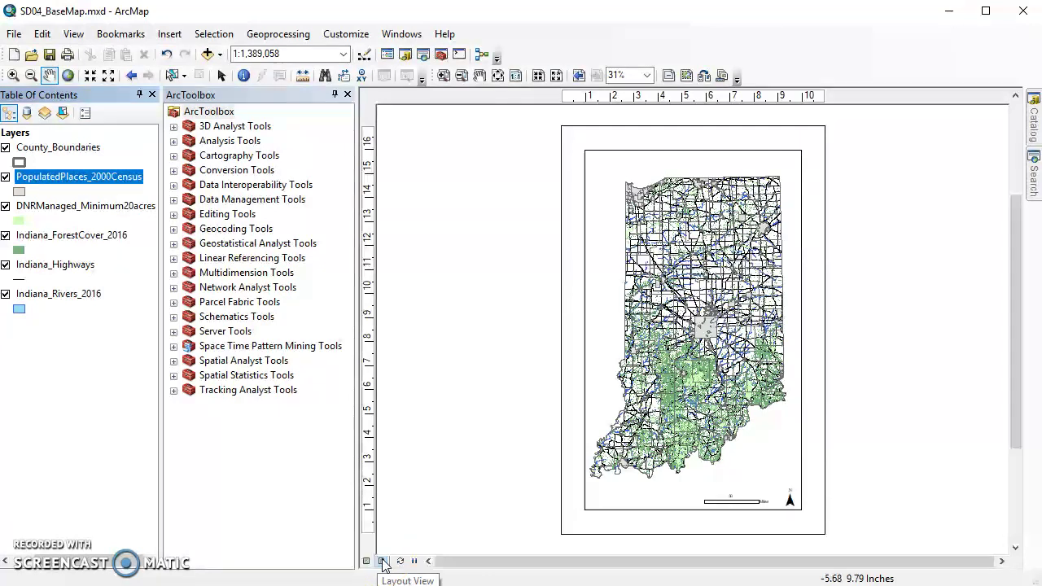
In Data View, hide rivers, highways, forest cover, DNR lands and populated places, then zoom to full extent
{"action": "left_click", "coordinate": [367, 562]}
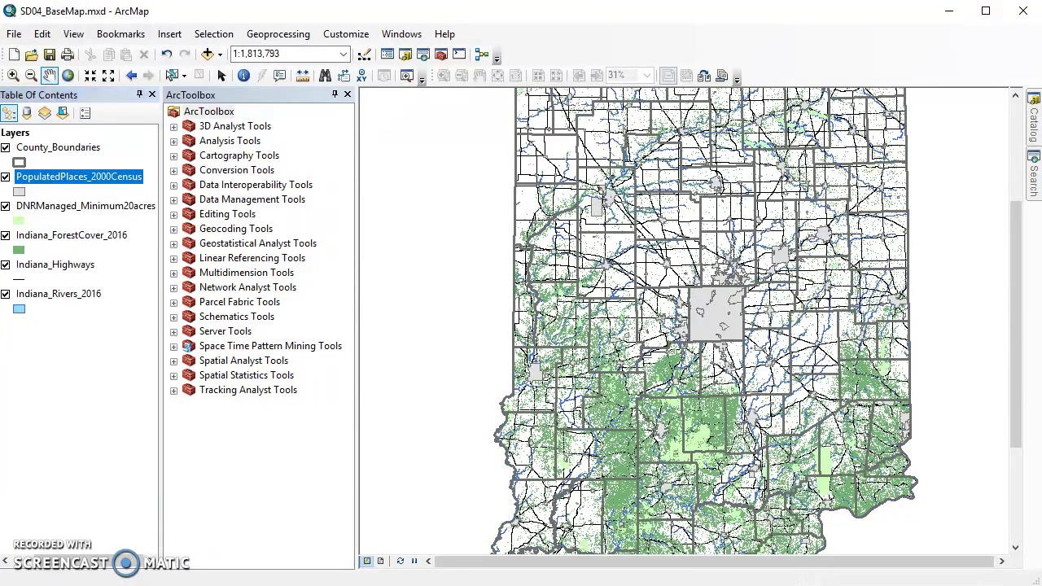
{"action": "left_click", "coordinate": [5, 294]}
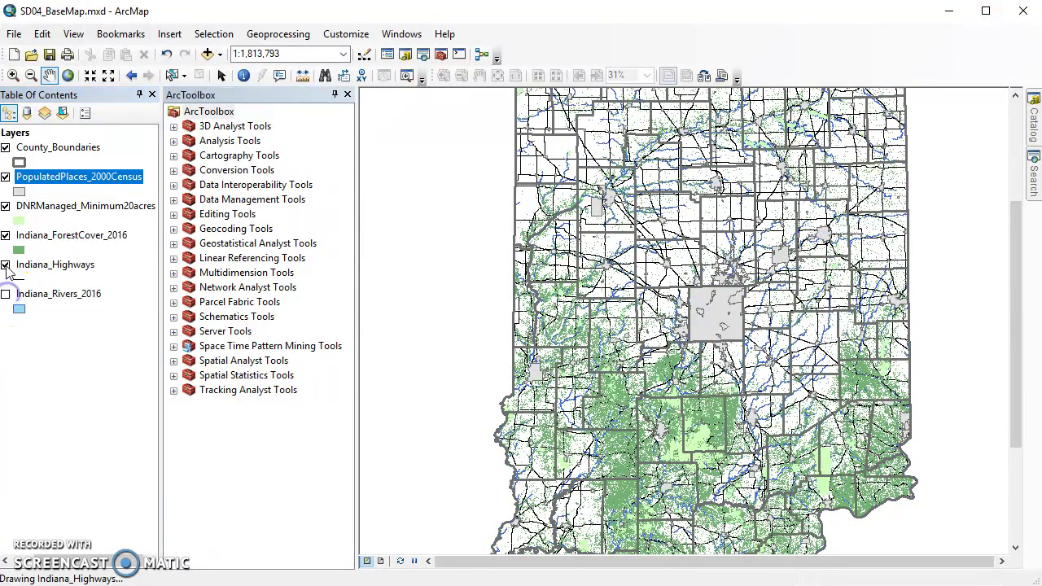
{"action": "left_click", "coordinate": [6, 265]}
{"action": "left_click", "coordinate": [5, 235]}
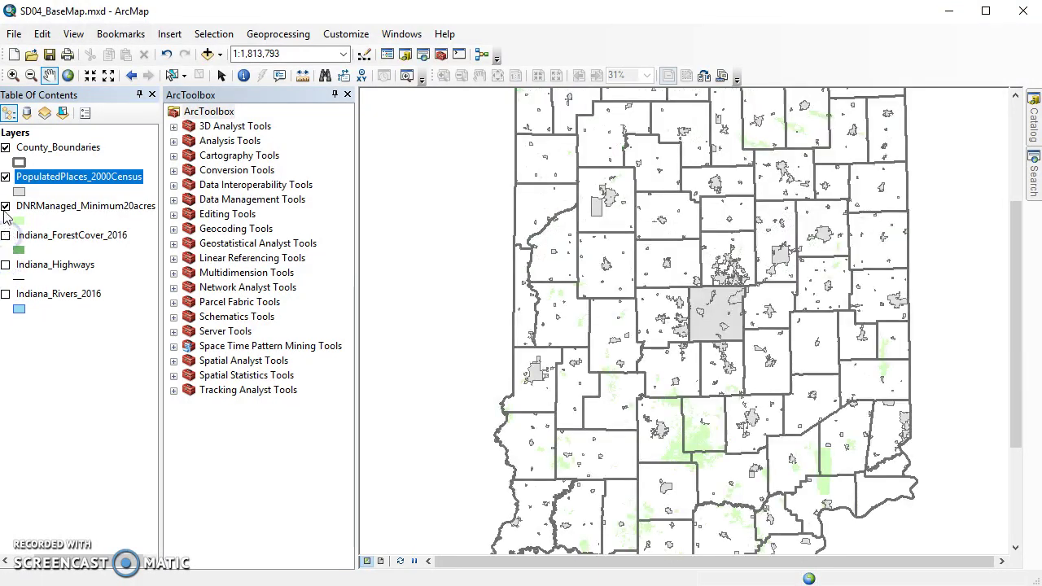
{"action": "left_click", "coordinate": [5, 206]}
{"action": "left_click", "coordinate": [6, 176]}
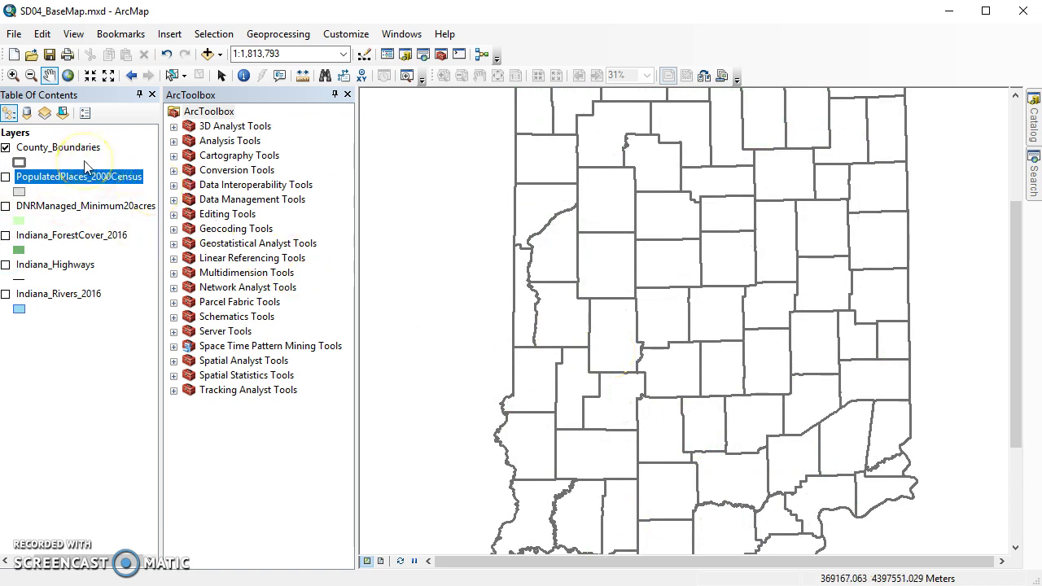
{"action": "left_click", "coordinate": [67, 75]}
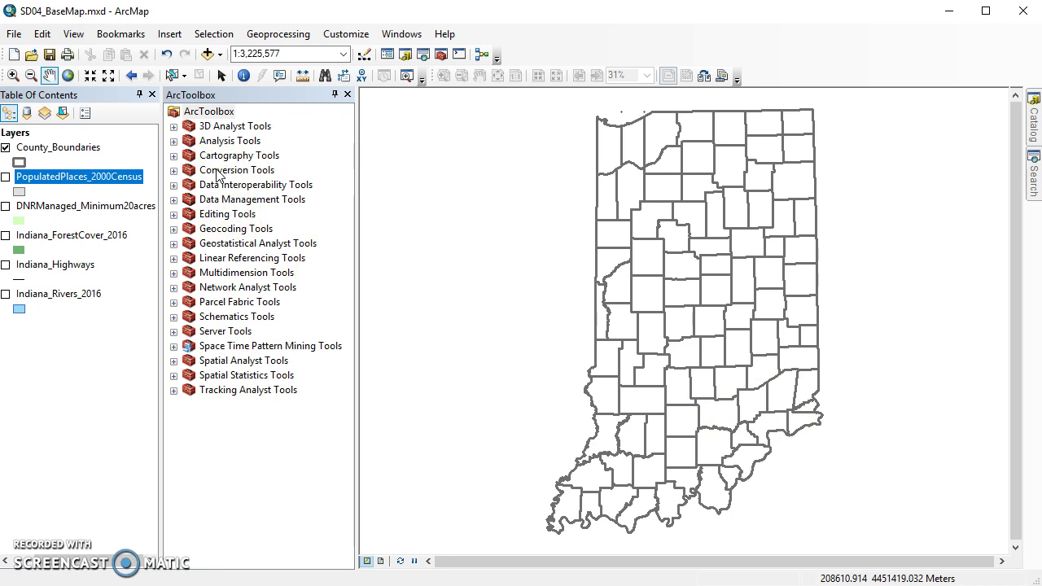
Open Analysis Tools > Extract > Select, moving its window right and briefly checking the Query Builder
{"action": "left_click", "coordinate": [173, 141]}
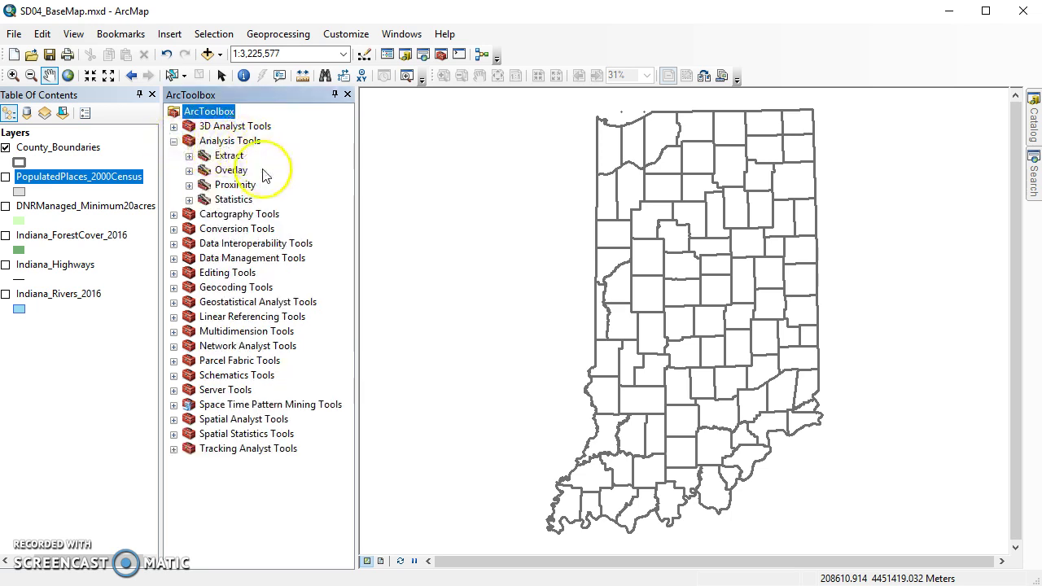
{"action": "left_click", "coordinate": [188, 156]}
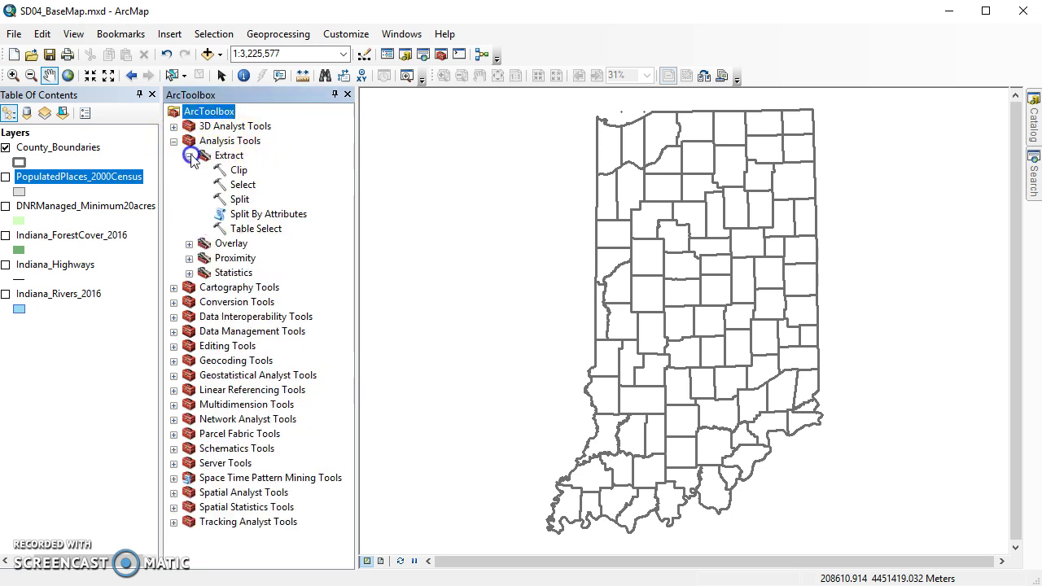
{"action": "left_click", "coordinate": [247, 184]}
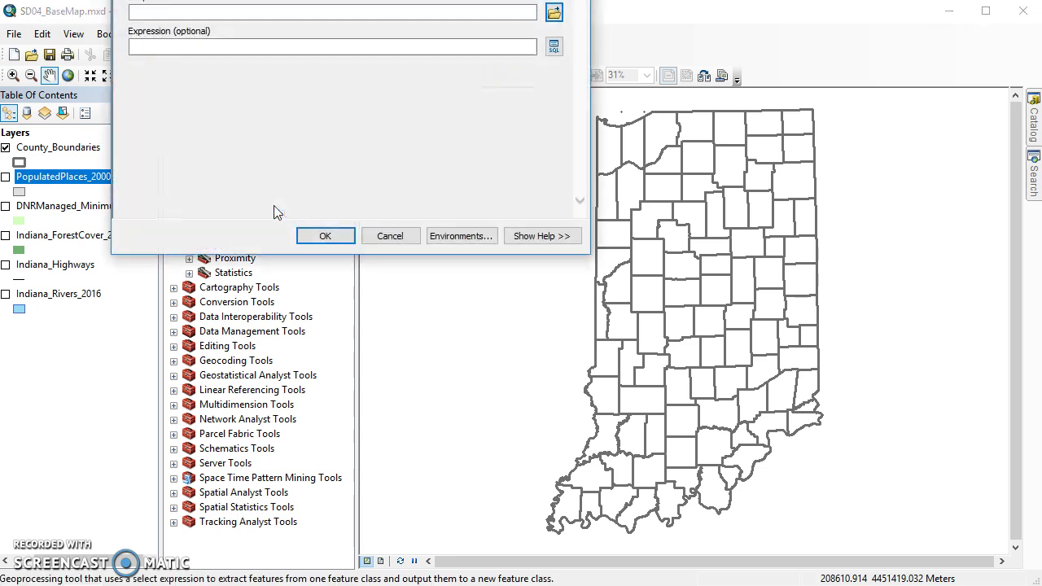
{"action": "left_click_drag", "start_coordinate": [336, 65], "coordinate": [647, 67]}
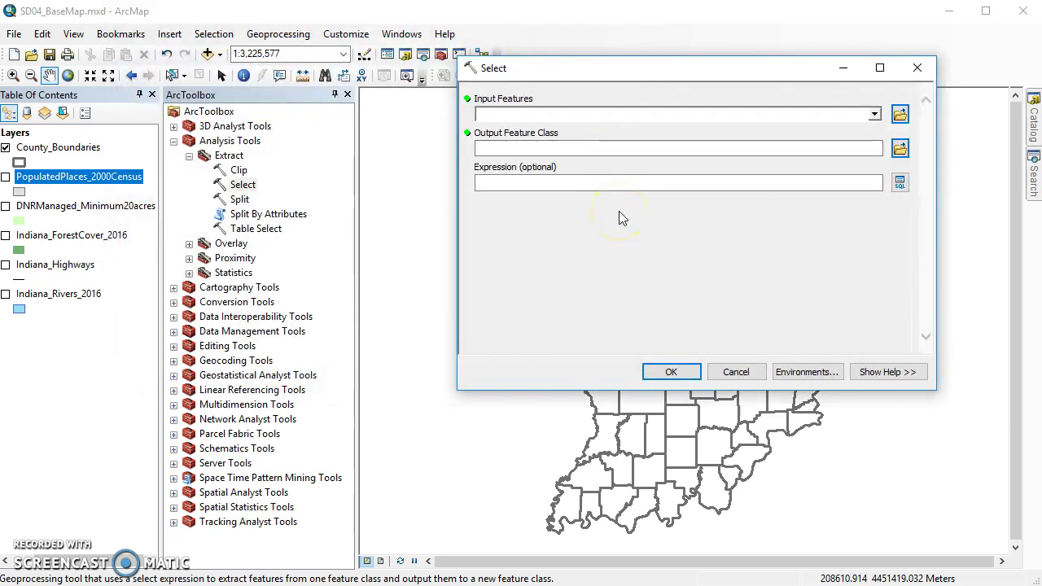
{"action": "left_click", "coordinate": [899, 182]}
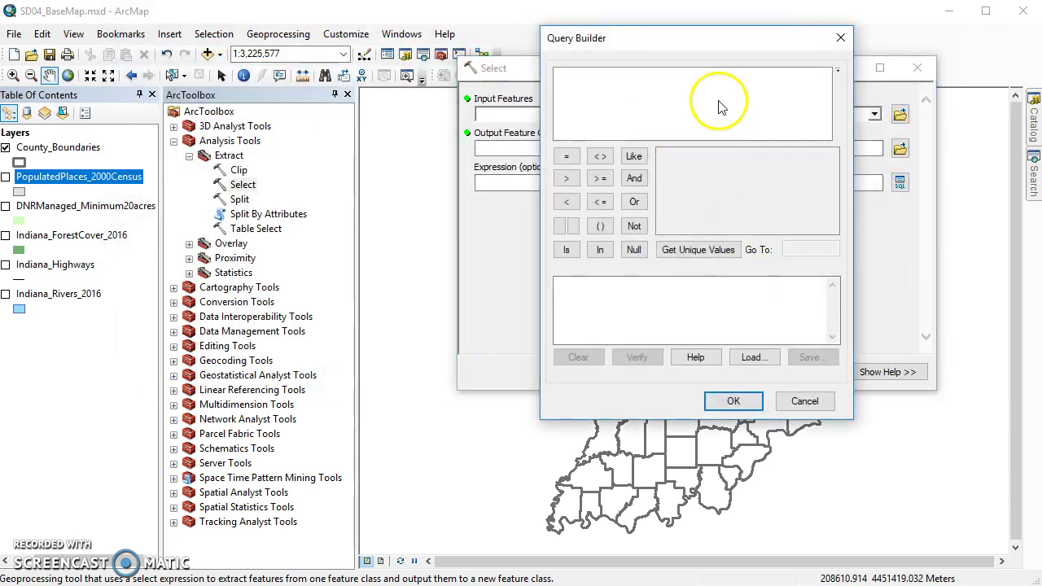
{"action": "left_click", "coordinate": [794, 400]}
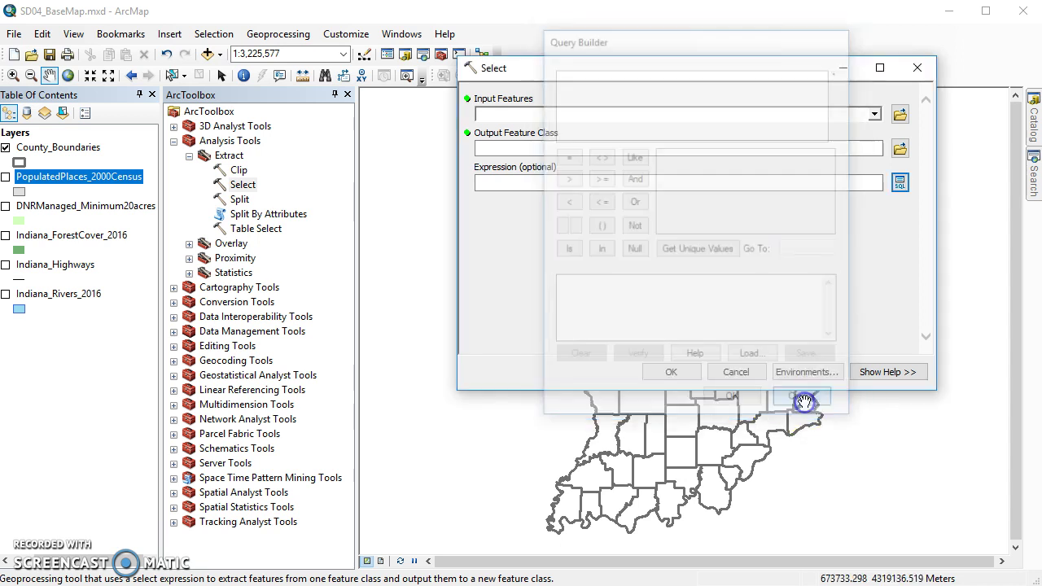
Cancel the Select tool, turn DNRManaged_Minimum20acres back on and zoom into south-central Indiana
{"action": "left_click", "coordinate": [735, 372]}
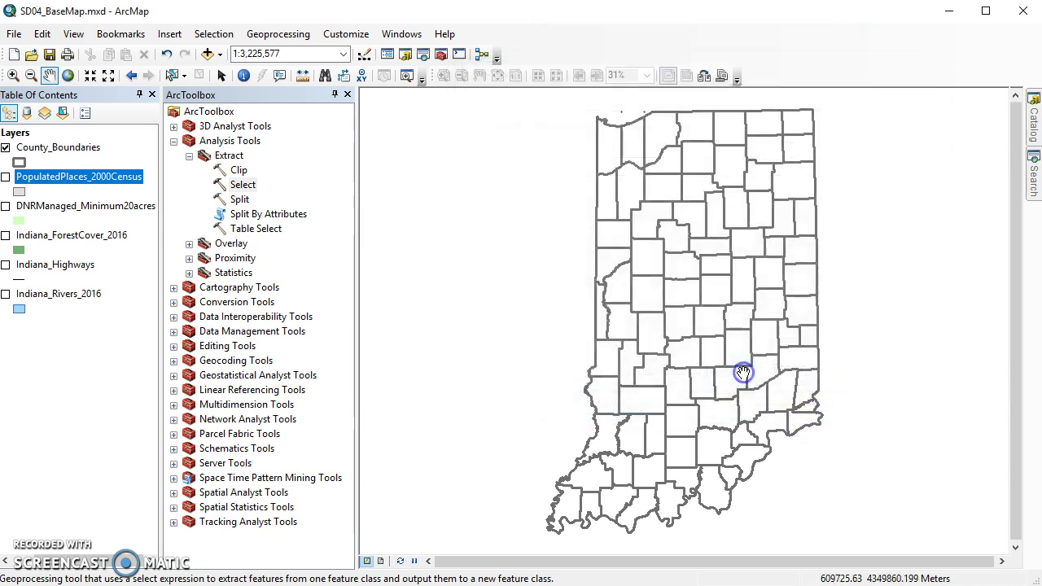
{"action": "left_click", "coordinate": [6, 206]}
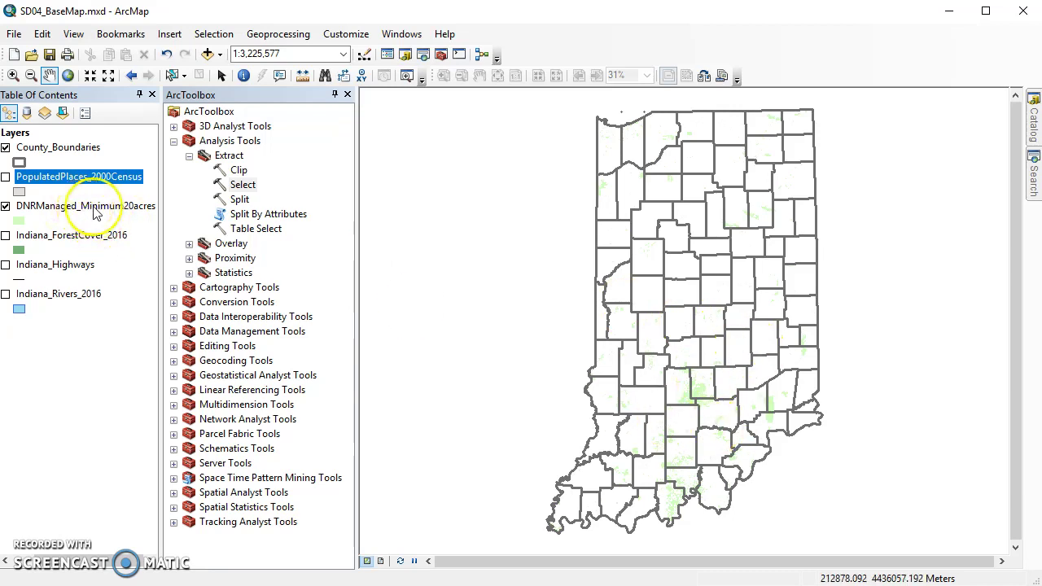
{"action": "left_click", "coordinate": [14, 76]}
{"action": "left_click_drag", "start_coordinate": [611, 314], "coordinate": [769, 428]}
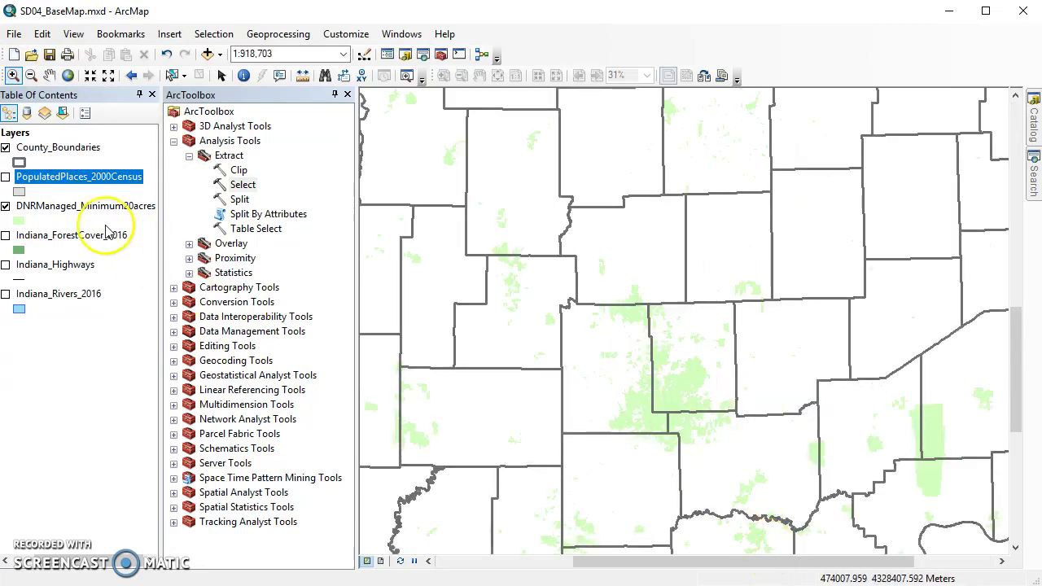
{"action": "left_click", "coordinate": [57, 206]}
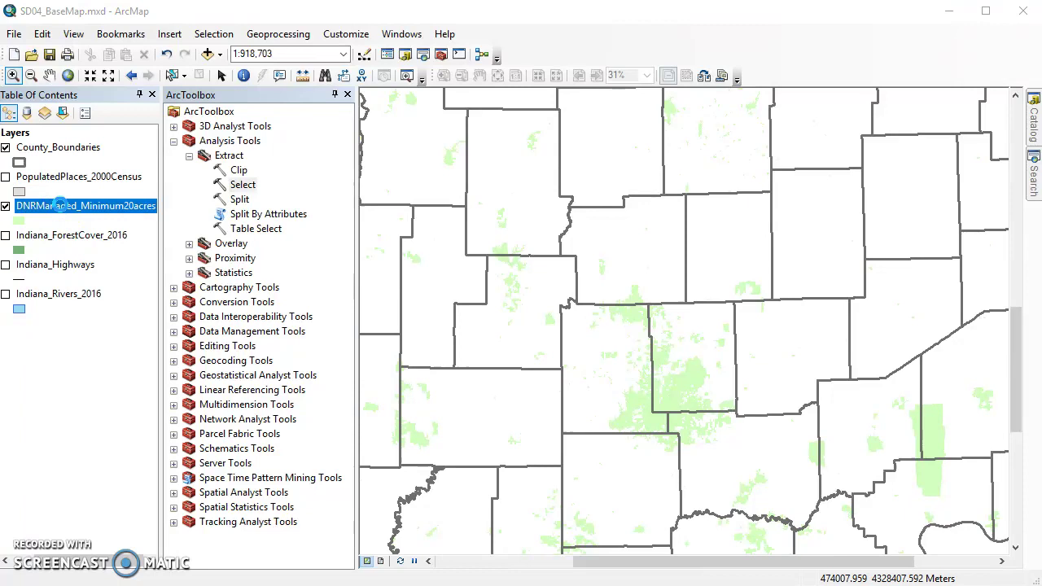
Symbolize DNRManaged_Minimum20acres by unique values, trying the unit name and MANAGER fields
{"action": "double_click", "coordinate": [61, 206]}
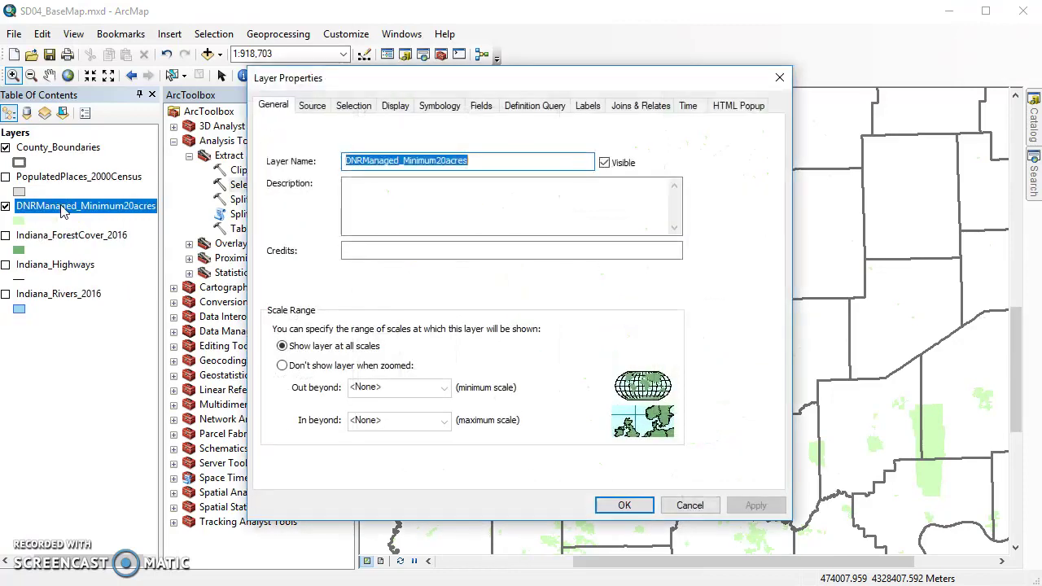
{"action": "left_click", "coordinate": [439, 106]}
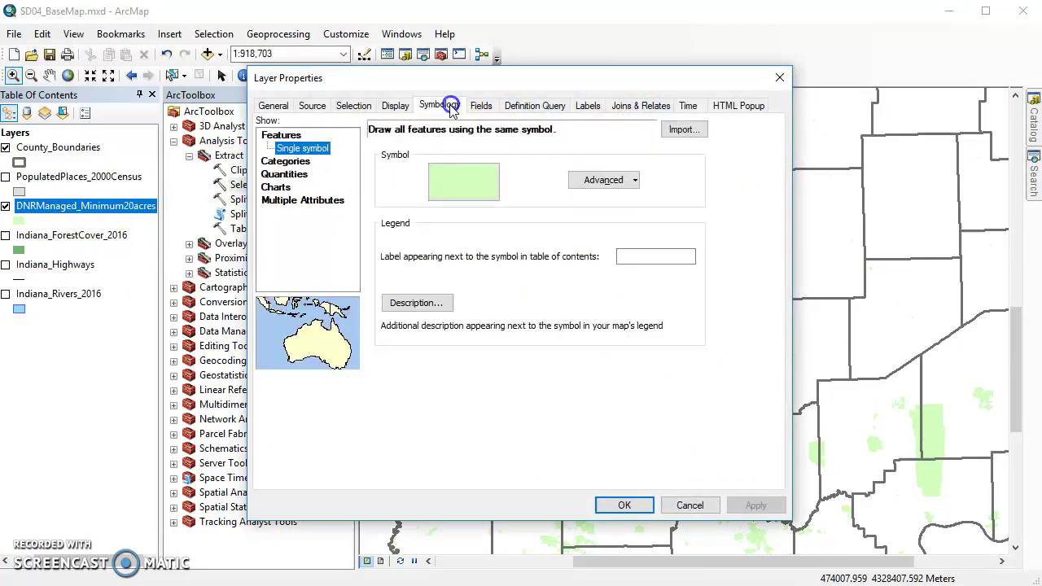
{"action": "left_click", "coordinate": [285, 161]}
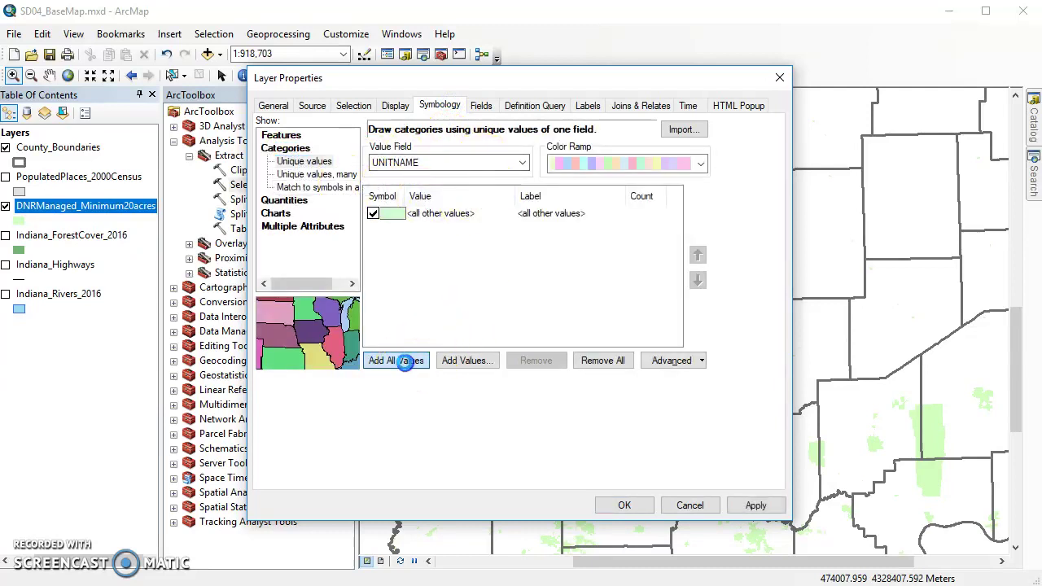
{"action": "left_click", "coordinate": [396, 360]}
{"action": "left_click", "coordinate": [655, 346]}
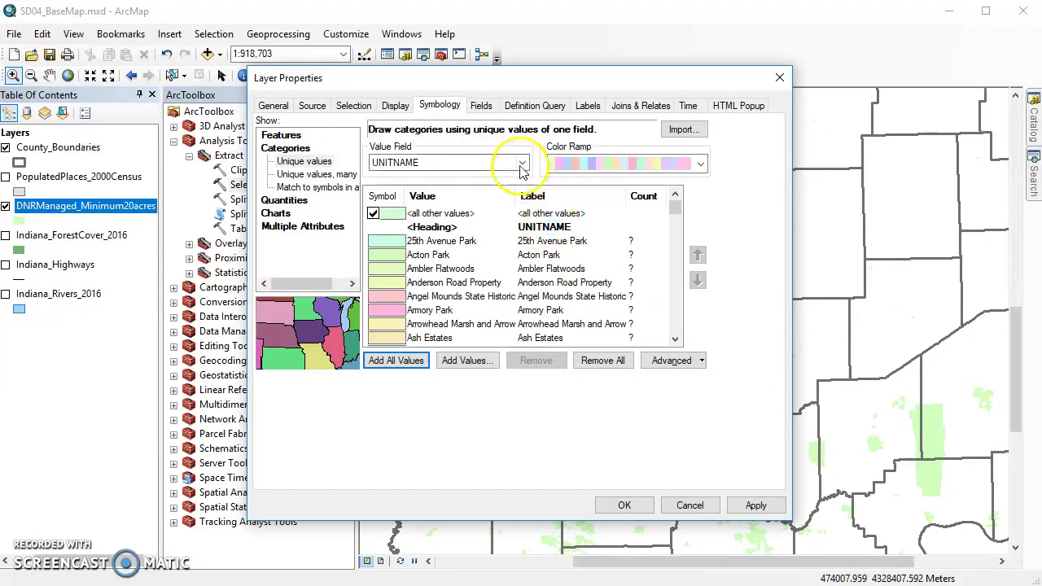
{"action": "left_click", "coordinate": [520, 163]}
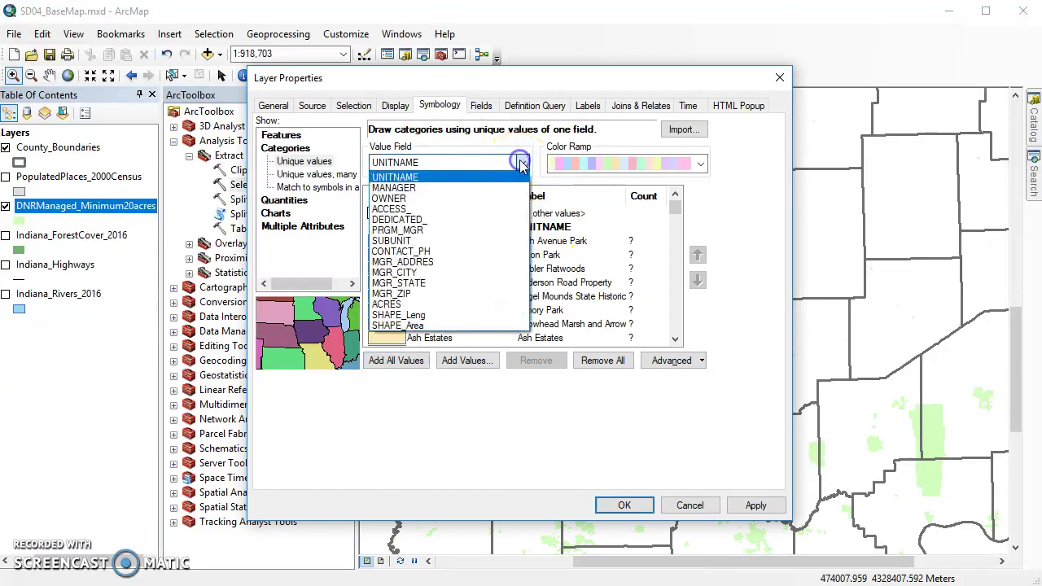
{"action": "left_click", "coordinate": [439, 188]}
{"action": "left_click", "coordinate": [396, 360]}
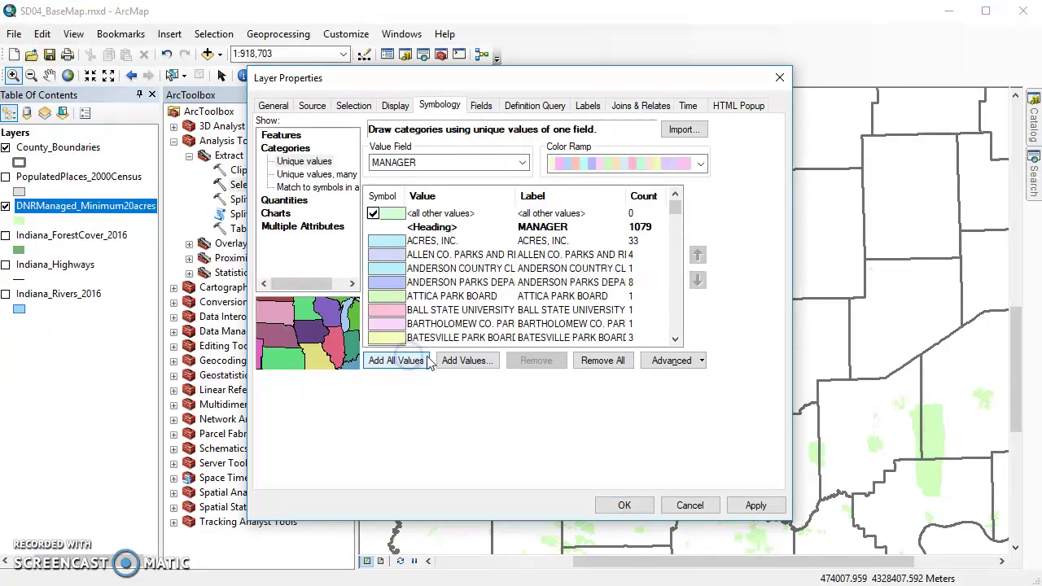
Switch the unique-value field to OWNER, then to PRGM_MGR, adding all values each time
{"action": "left_click", "coordinate": [496, 162]}
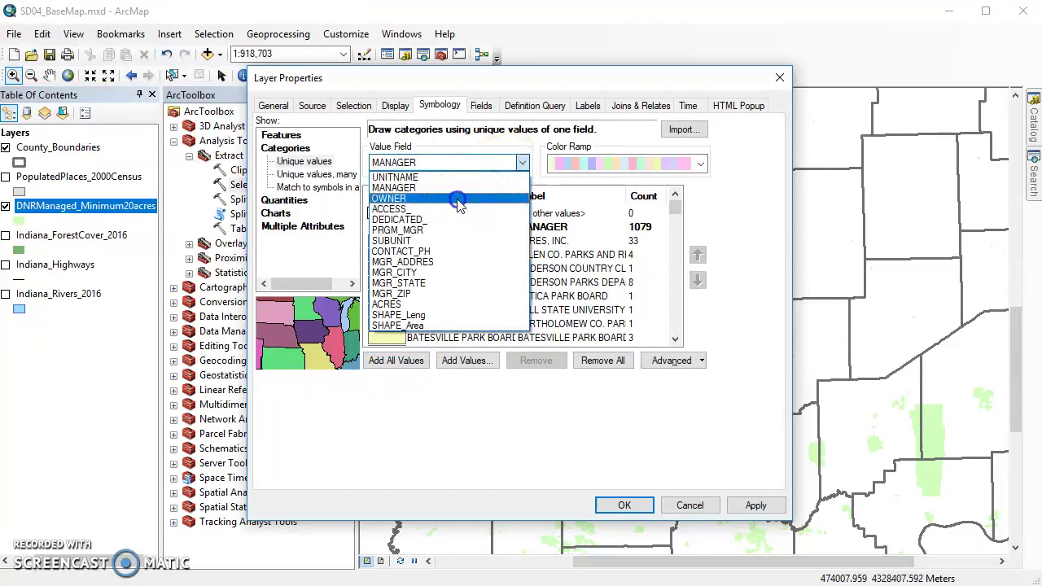
{"action": "left_click", "coordinate": [458, 204]}
{"action": "left_click", "coordinate": [406, 359]}
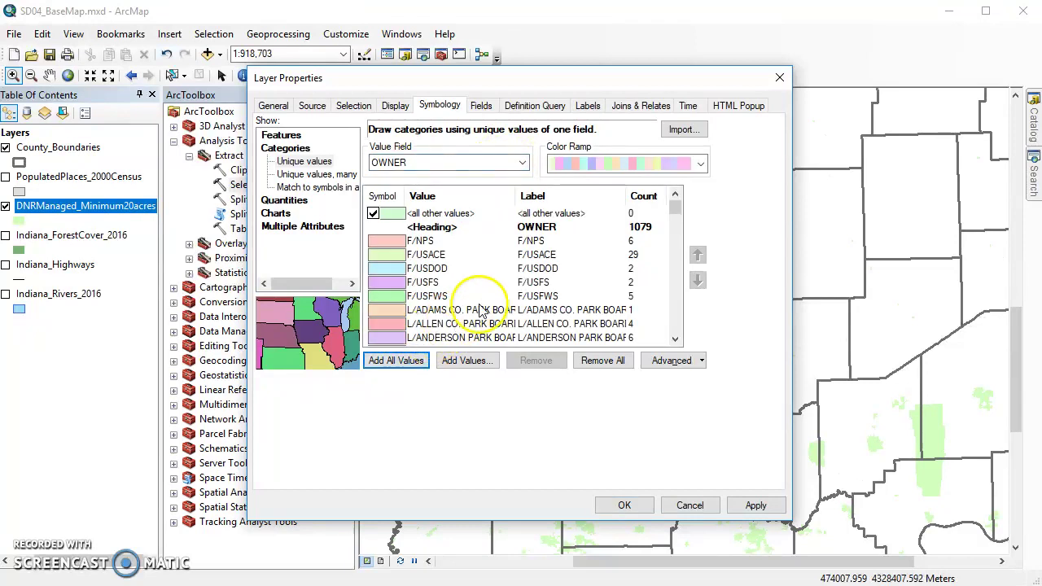
{"action": "scroll", "coordinate": [481, 311], "scroll_direction": "down", "scroll_amount": 2}
{"action": "left_click", "coordinate": [492, 162]}
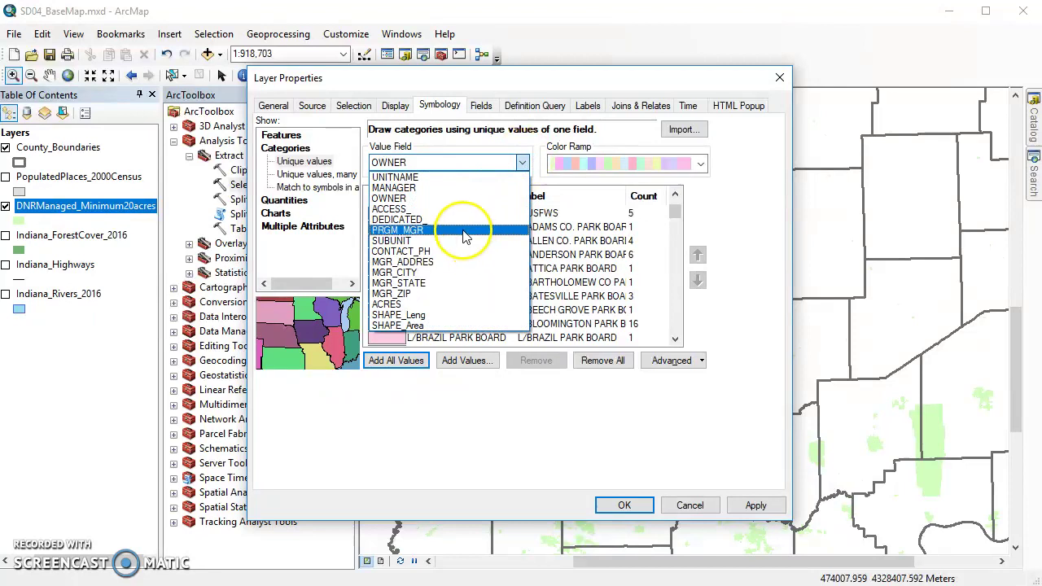
{"action": "left_click", "coordinate": [466, 236]}
{"action": "left_click", "coordinate": [398, 361]}
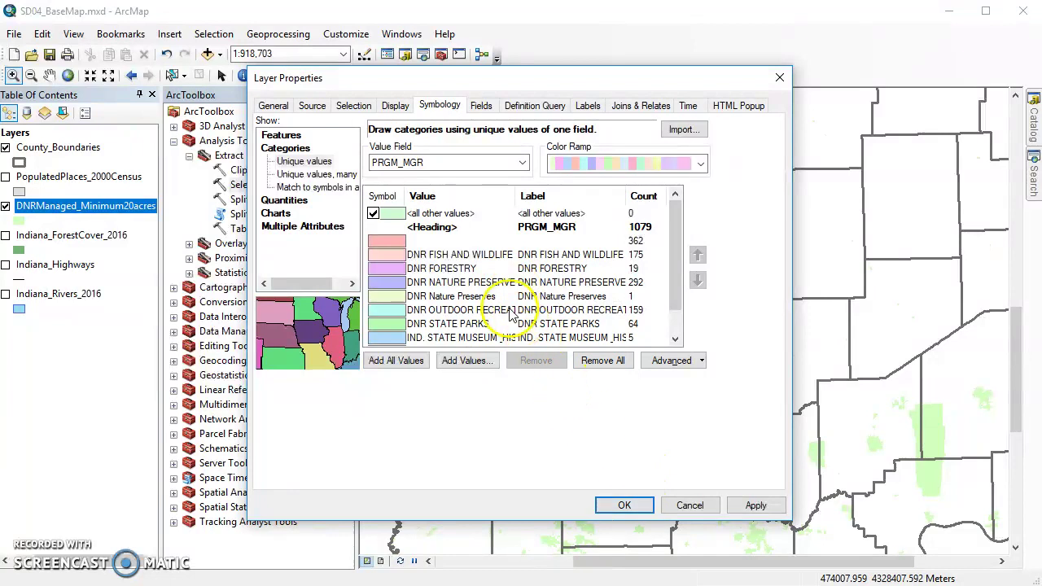
{"action": "scroll", "coordinate": [511, 314], "scroll_direction": "down", "scroll_amount": 1}
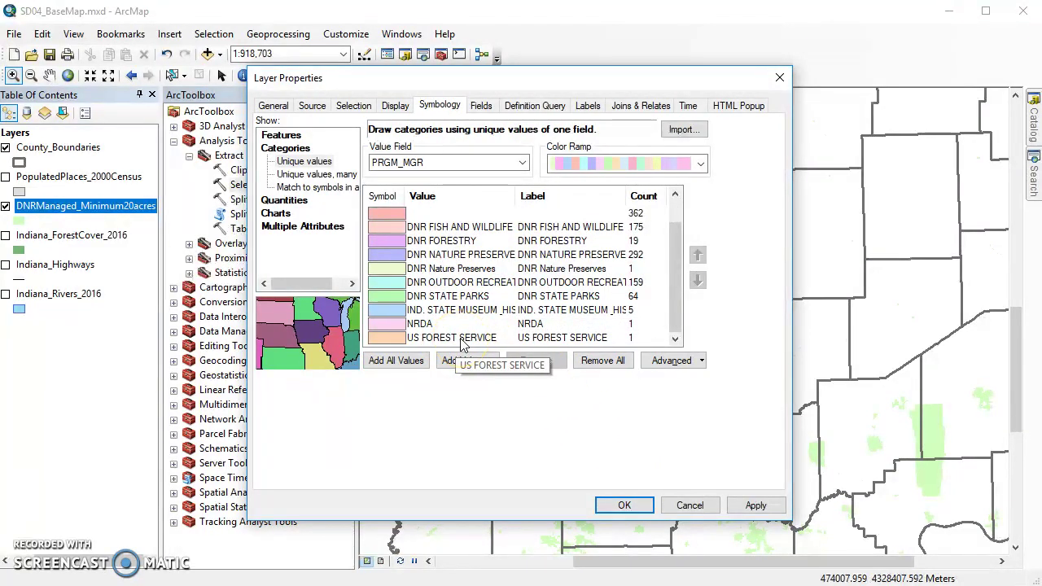
Color the PRGM_MGR categories with the blue-through-yellow-to-red ramp and apply it
{"action": "left_click", "coordinate": [700, 162]}
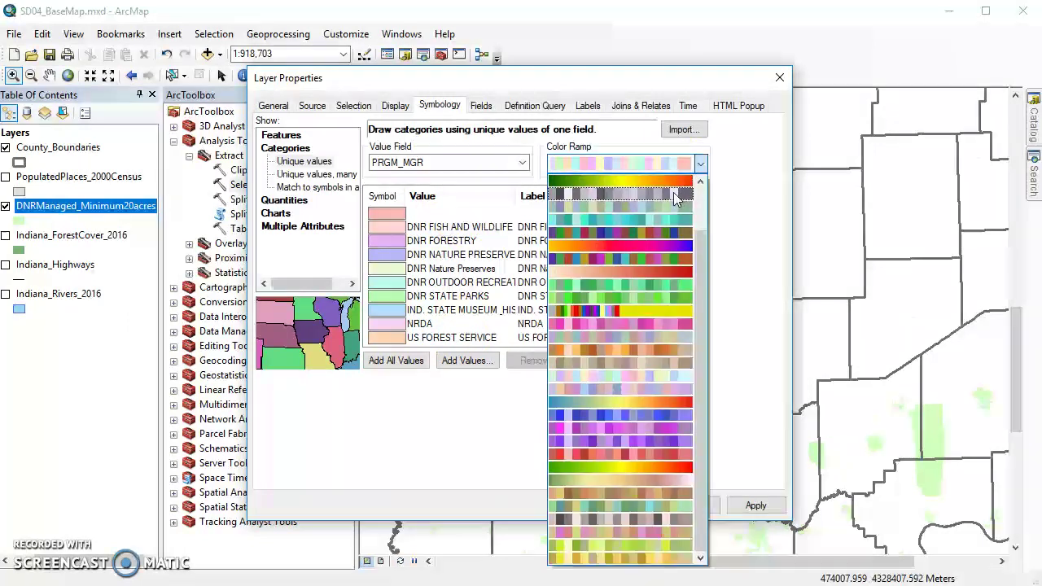
{"action": "left_click", "coordinate": [670, 361]}
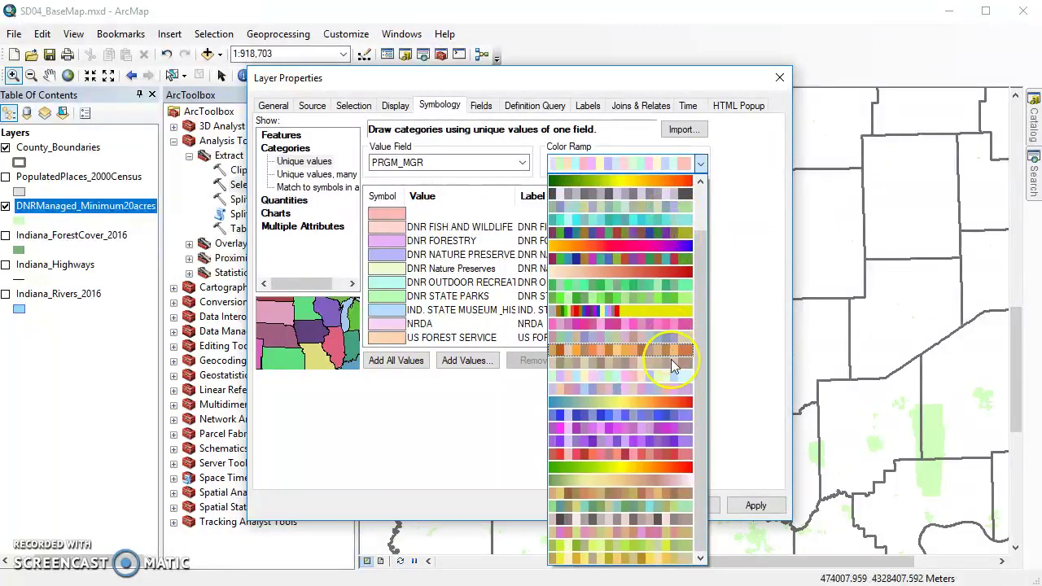
{"action": "left_click", "coordinate": [670, 547]}
{"action": "left_click", "coordinate": [700, 162]}
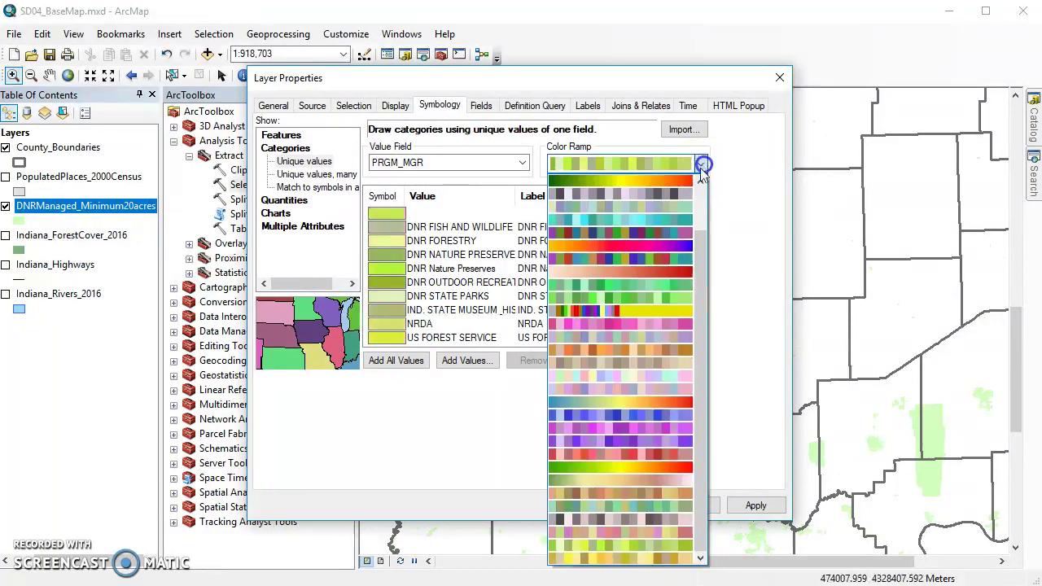
{"action": "left_click", "coordinate": [653, 402]}
{"action": "left_click", "coordinate": [755, 506]}
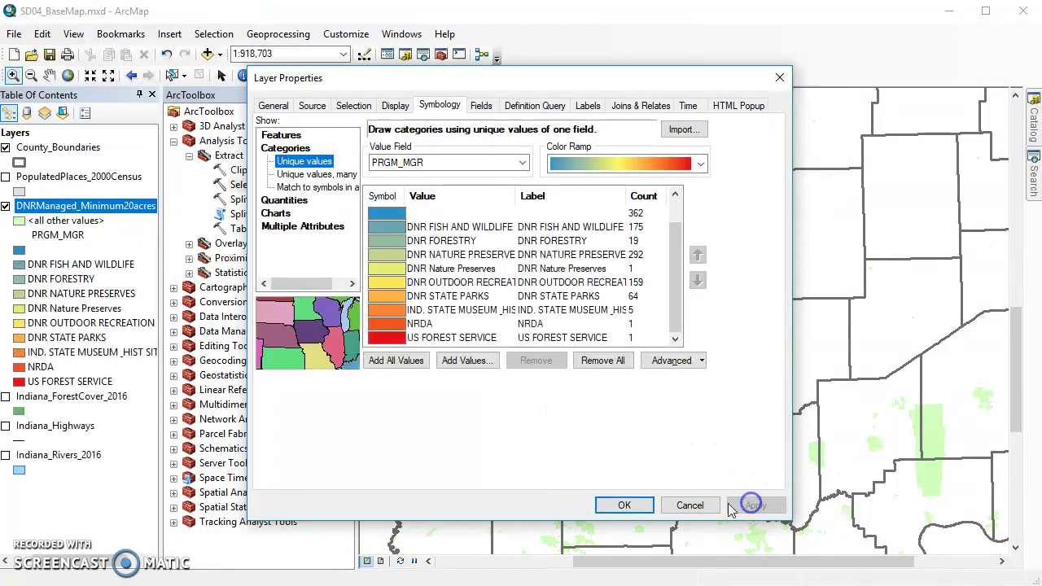
{"action": "left_click", "coordinate": [624, 505]}
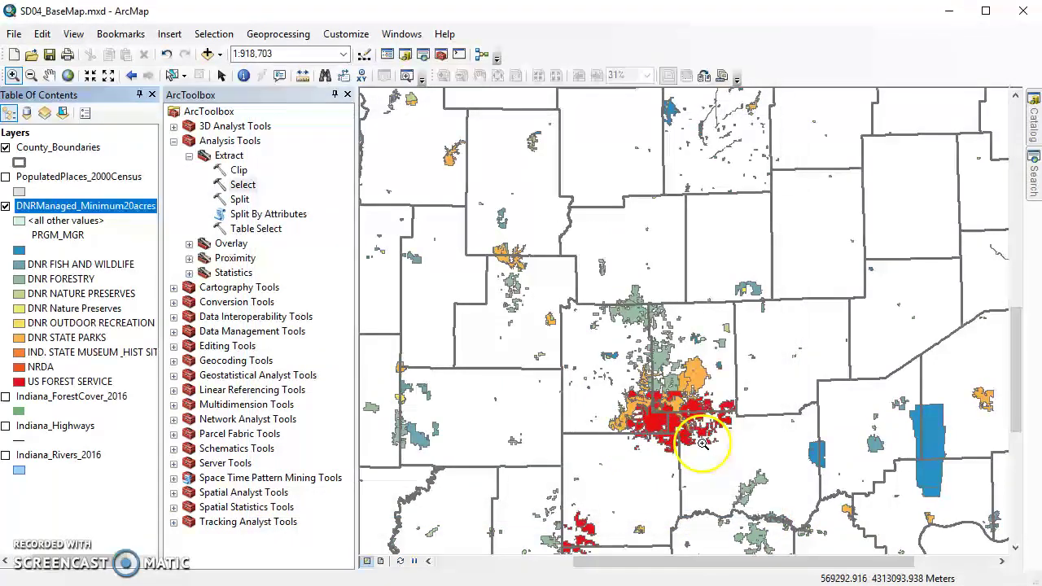
Pan the map to view a different area of the managed lands
{"action": "left_click", "coordinate": [48, 75]}
{"action": "left_click_drag", "start_coordinate": [657, 390], "coordinate": [675, 348]}
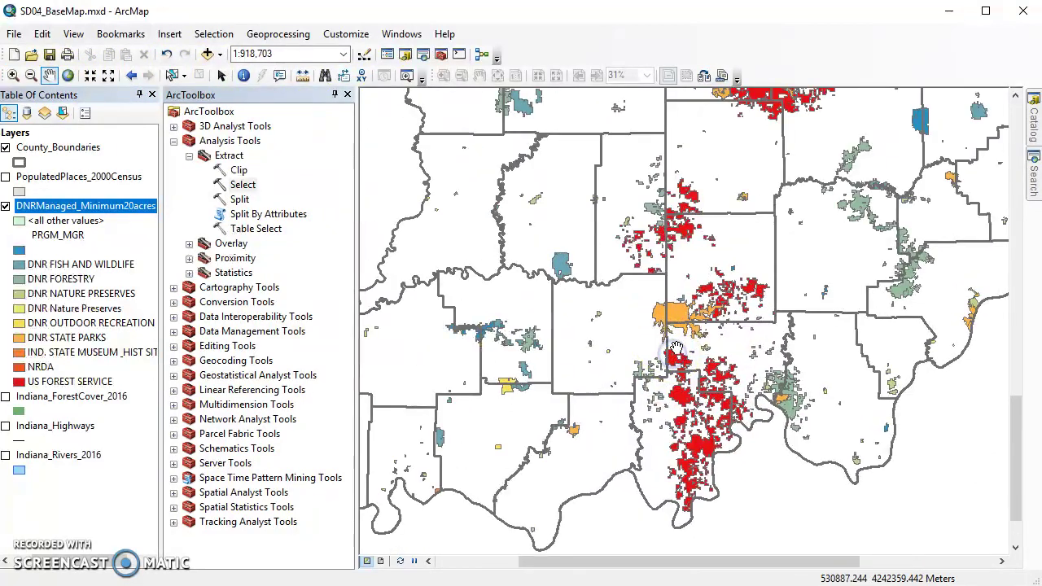
{"action": "left_click_drag", "start_coordinate": [659, 295], "coordinate": [559, 196]}
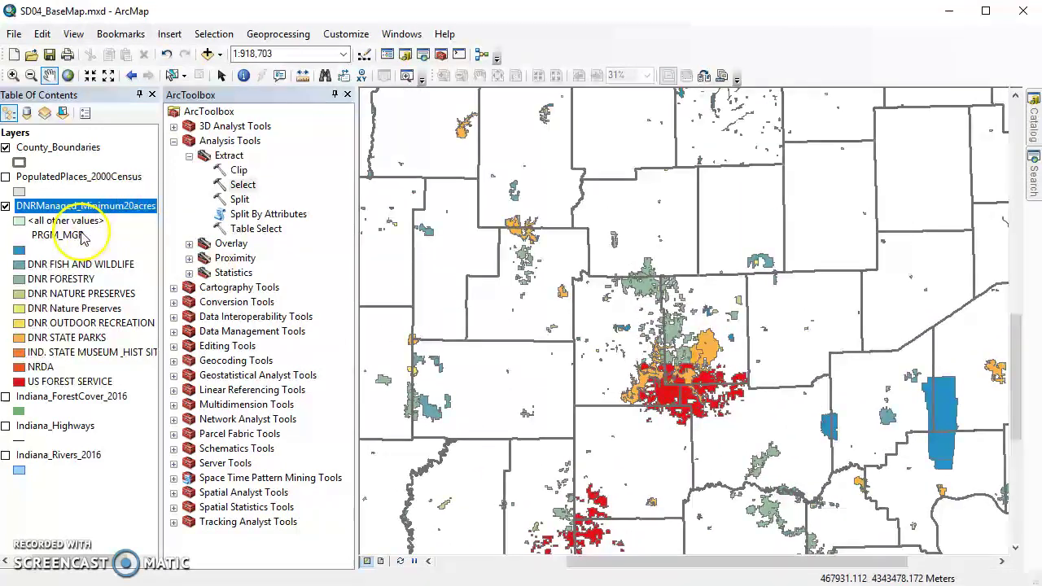
Select By Attributes on DNRManaged_Minimum20acres where "PRGM_MGR" = 'DNR STATE PARKS', selecting 64 features
{"action": "left_click", "coordinate": [210, 33]}
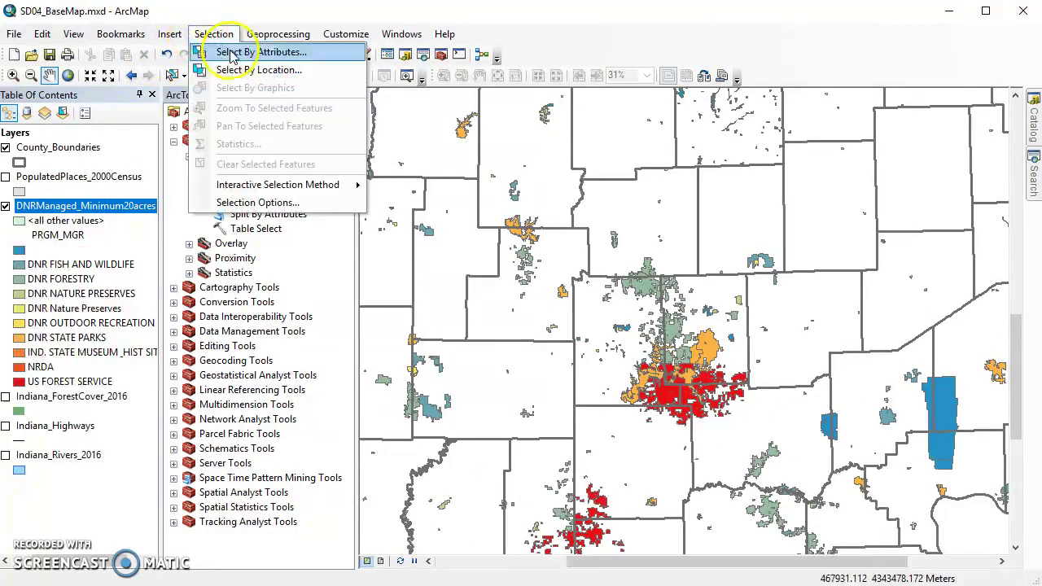
{"action": "left_click", "coordinate": [232, 52]}
{"action": "left_click_drag", "start_coordinate": [135, 35], "coordinate": [643, 120]}
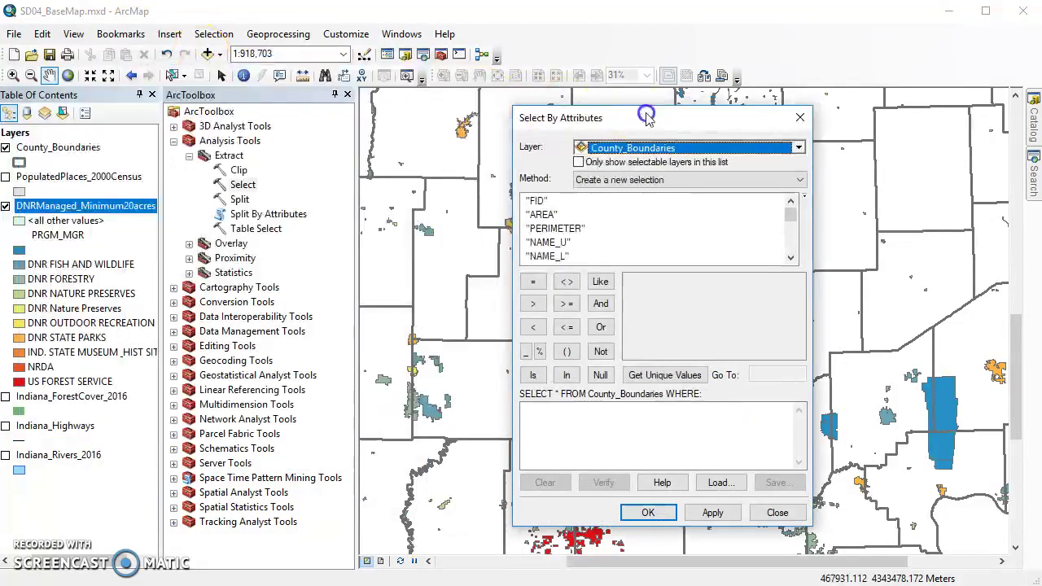
{"action": "left_click", "coordinate": [798, 149]}
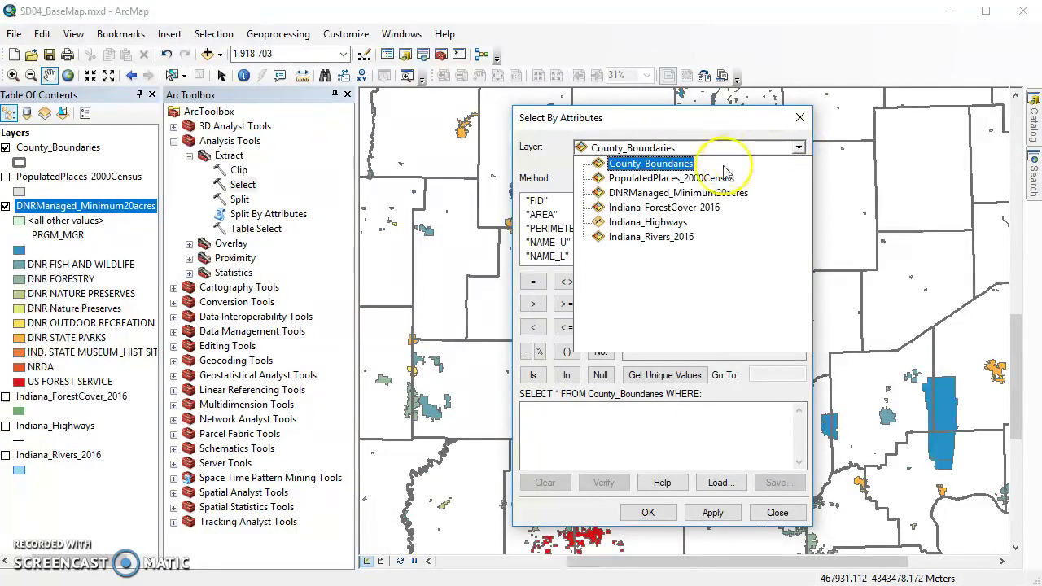
{"action": "left_click", "coordinate": [701, 193]}
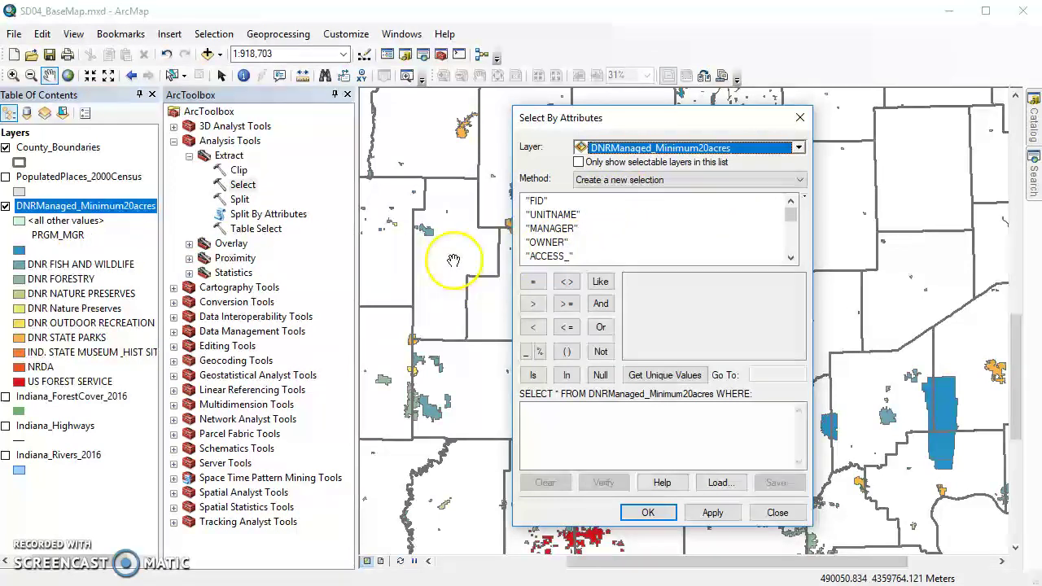
{"action": "scroll", "coordinate": [559, 249], "scroll_direction": "down", "scroll_amount": 1}
{"action": "double_click", "coordinate": [567, 244]}
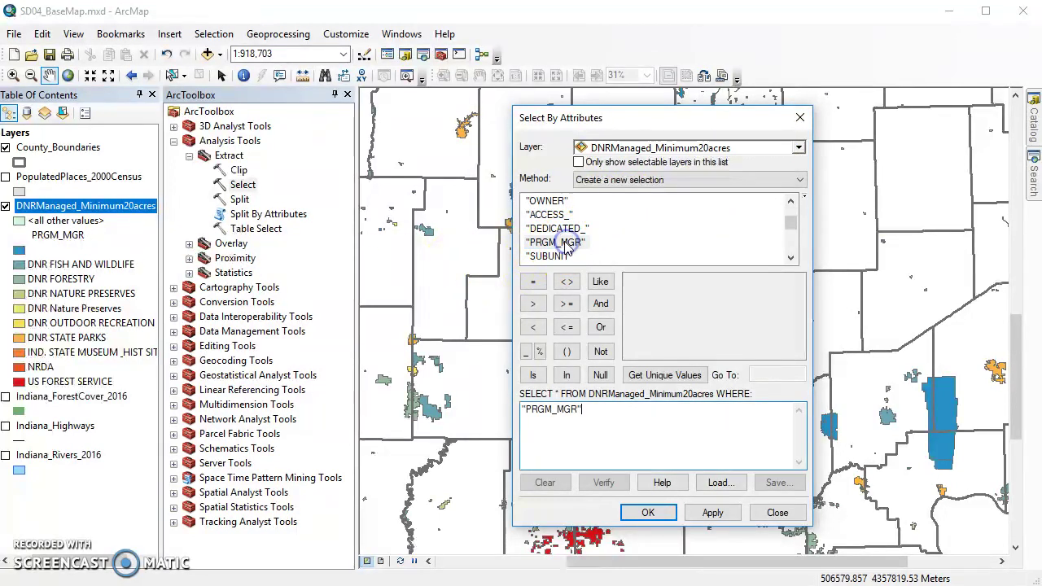
{"action": "left_click", "coordinate": [665, 374]}
{"action": "scroll", "coordinate": [684, 330], "scroll_direction": "down", "scroll_amount": 1}
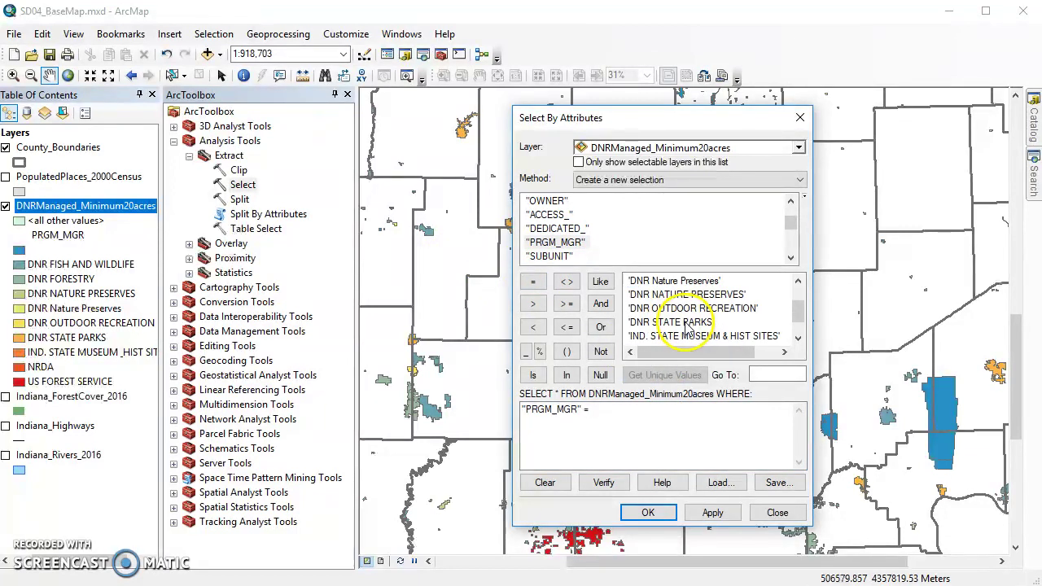
{"action": "left_click", "coordinate": [686, 322]}
{"action": "double_click", "coordinate": [682, 322]}
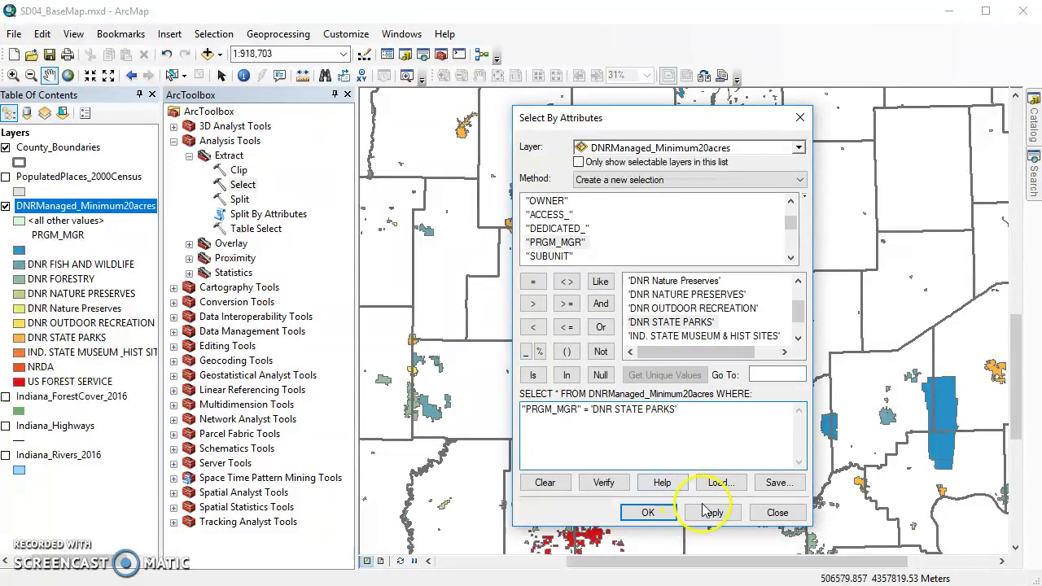
{"action": "left_click", "coordinate": [648, 512]}
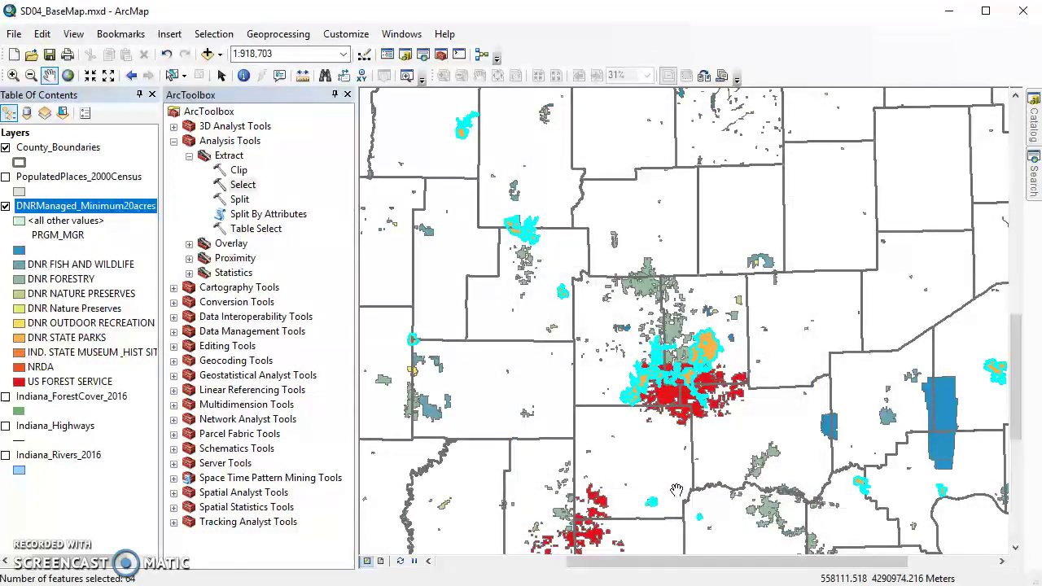
Pan around the state to inspect the selected state park features
{"action": "left_click_drag", "start_coordinate": [472, 158], "coordinate": [533, 309]}
{"action": "left_click_drag", "start_coordinate": [504, 217], "coordinate": [491, 291]}
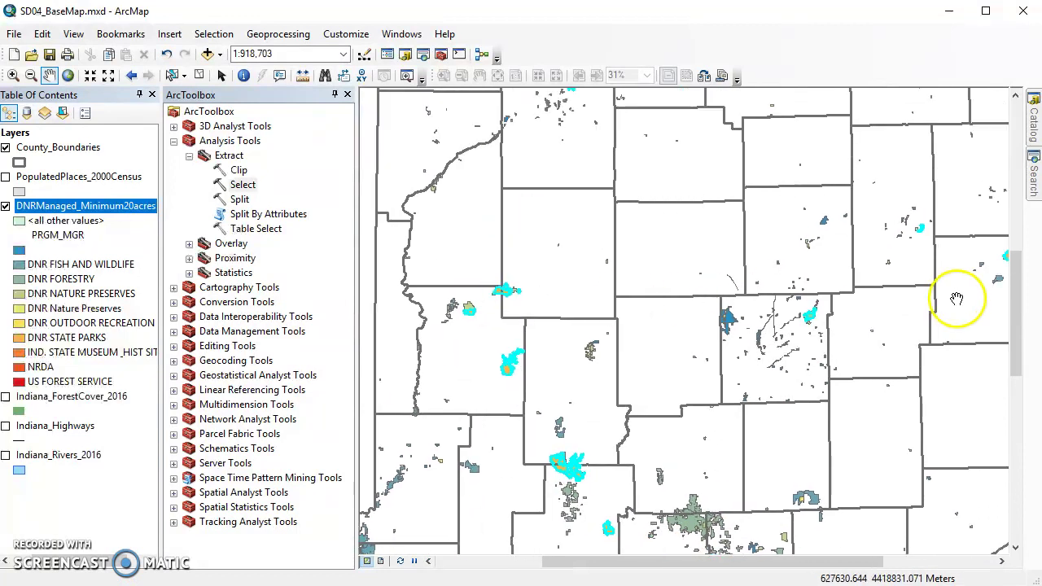
{"action": "left_click_drag", "start_coordinate": [953, 295], "coordinate": [705, 271]}
{"action": "left_click_drag", "start_coordinate": [751, 432], "coordinate": [542, 232]}
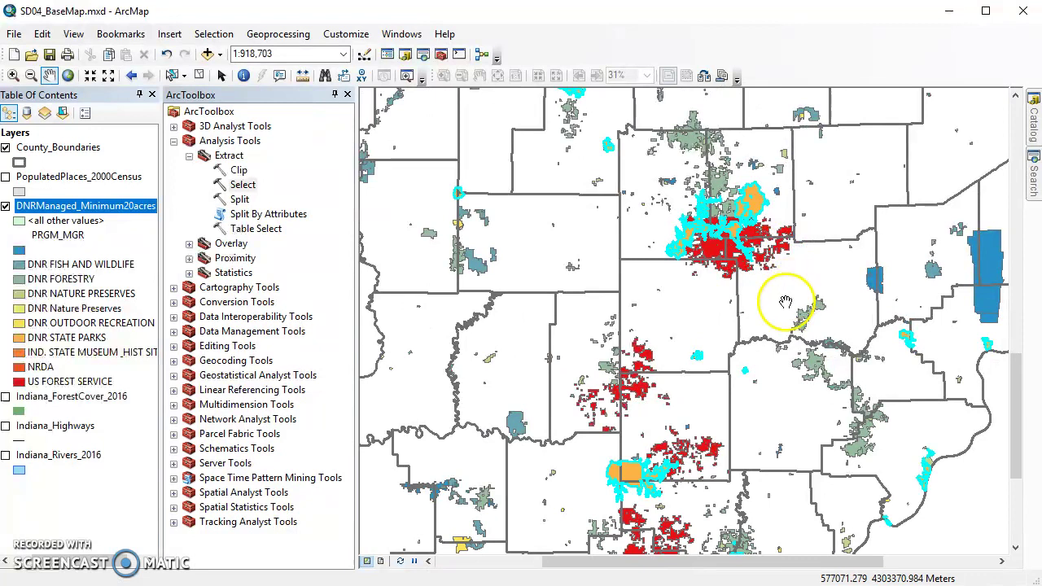
{"action": "left_click_drag", "start_coordinate": [725, 298], "coordinate": [769, 269]}
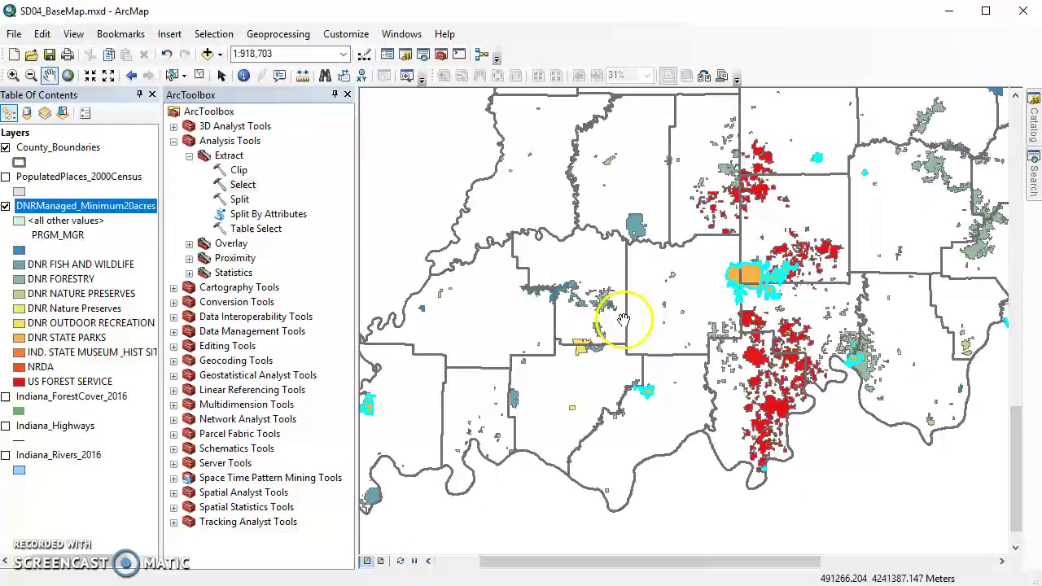
Create a new layer from the selected DNRManaged_Minimum20acres features
{"action": "right_click", "coordinate": [91, 209]}
{"action": "mouse_move", "coordinate": [204, 368]}
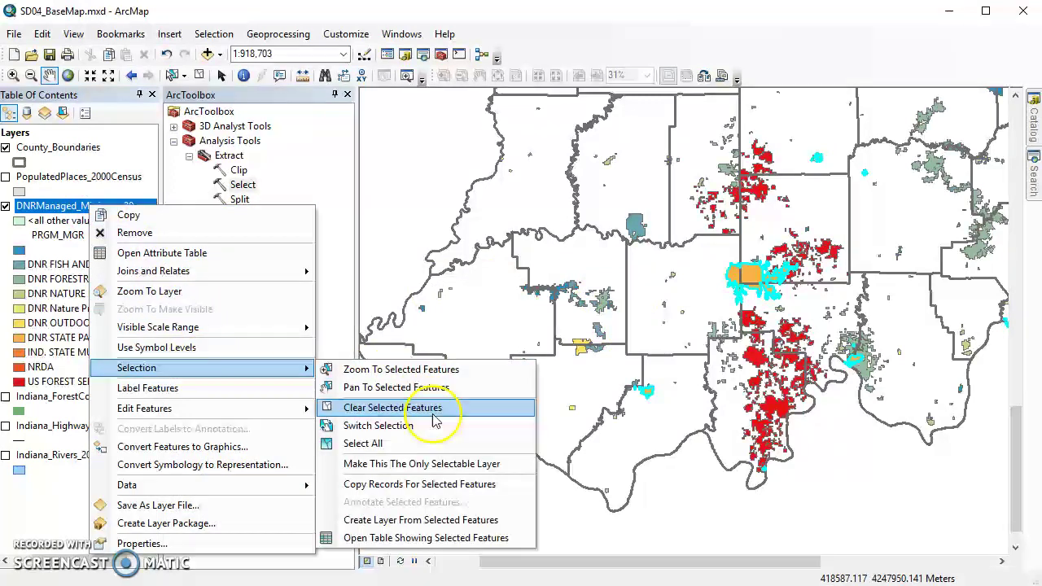
{"action": "left_click", "coordinate": [445, 520]}
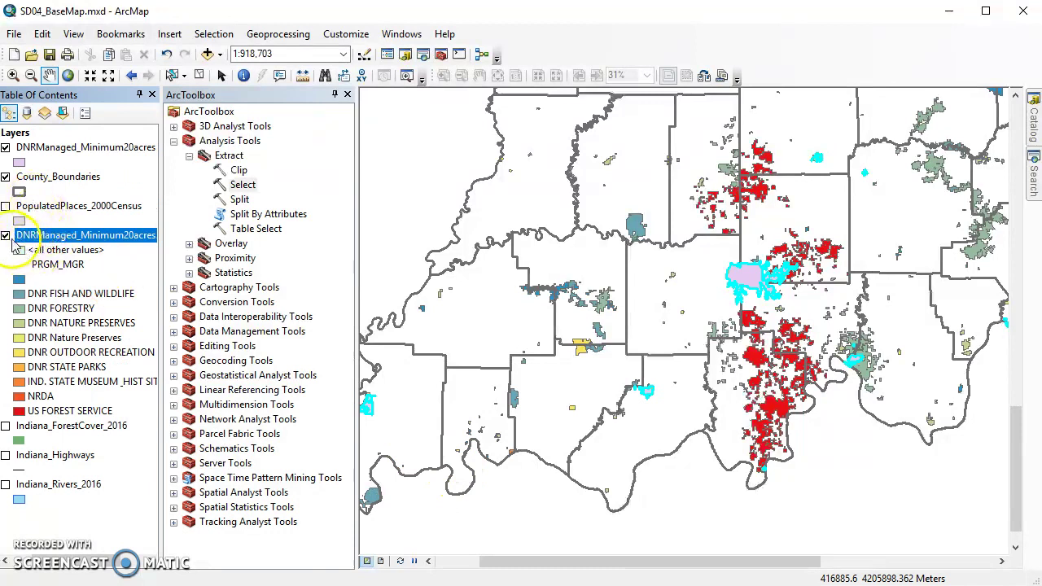
Hide the original DNRManaged_Minimum20acres layer, then pan and zoom out to frame Indiana
{"action": "left_click", "coordinate": [6, 235]}
{"action": "left_click_drag", "start_coordinate": [865, 174], "coordinate": [744, 284]}
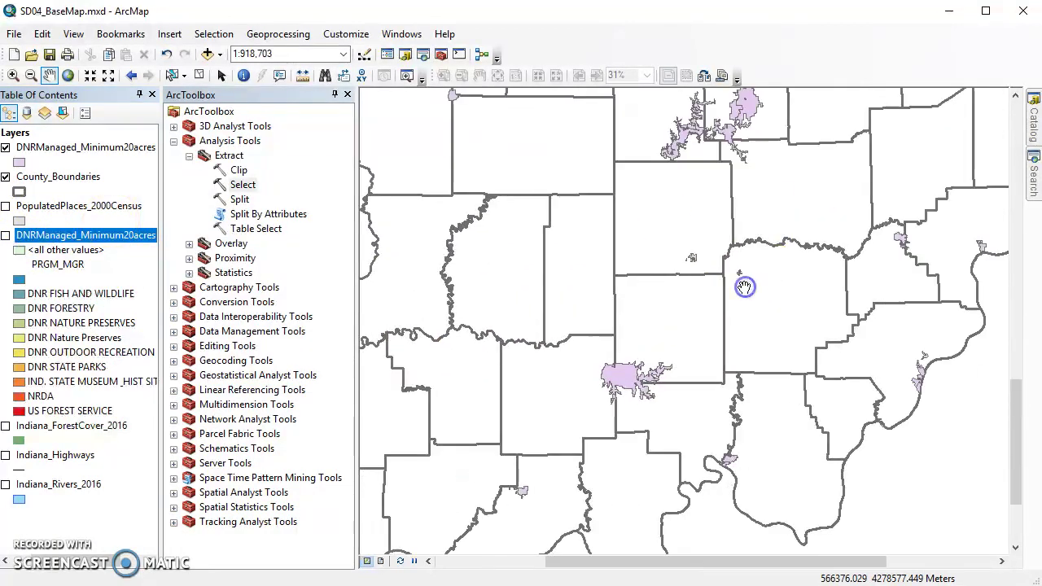
{"action": "left_click_drag", "start_coordinate": [785, 126], "coordinate": [721, 318]}
{"action": "left_click_drag", "start_coordinate": [702, 223], "coordinate": [774, 339]}
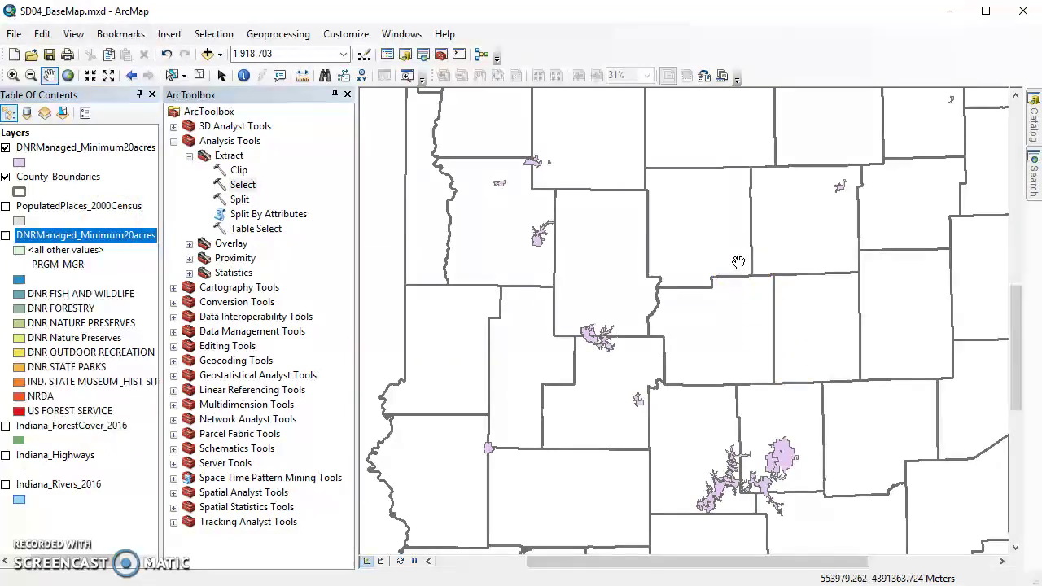
{"action": "scroll", "coordinate": [793, 313], "scroll_direction": "up", "scroll_amount": 2}
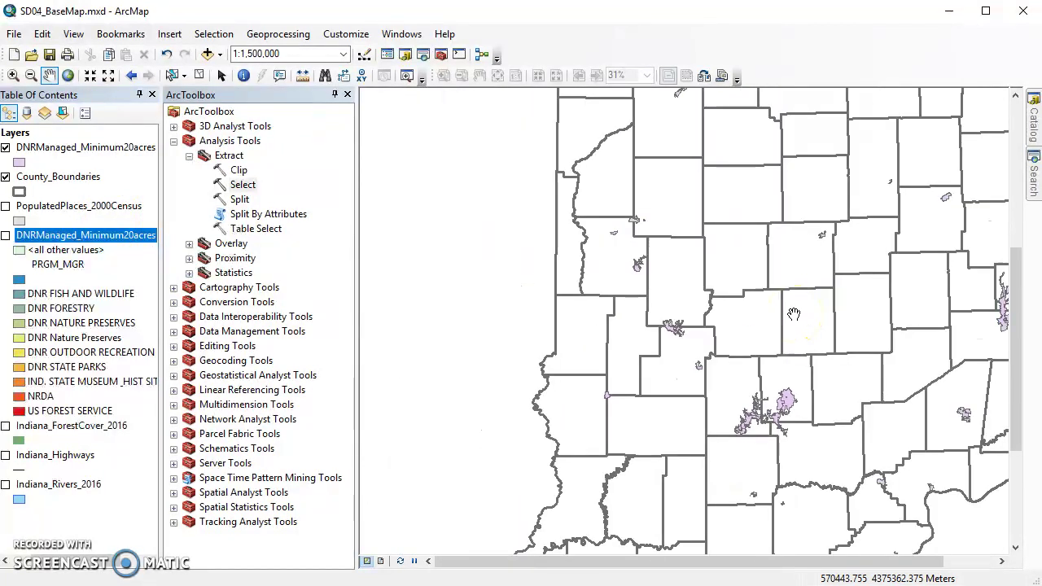
{"action": "left_click_drag", "start_coordinate": [834, 355], "coordinate": [739, 332]}
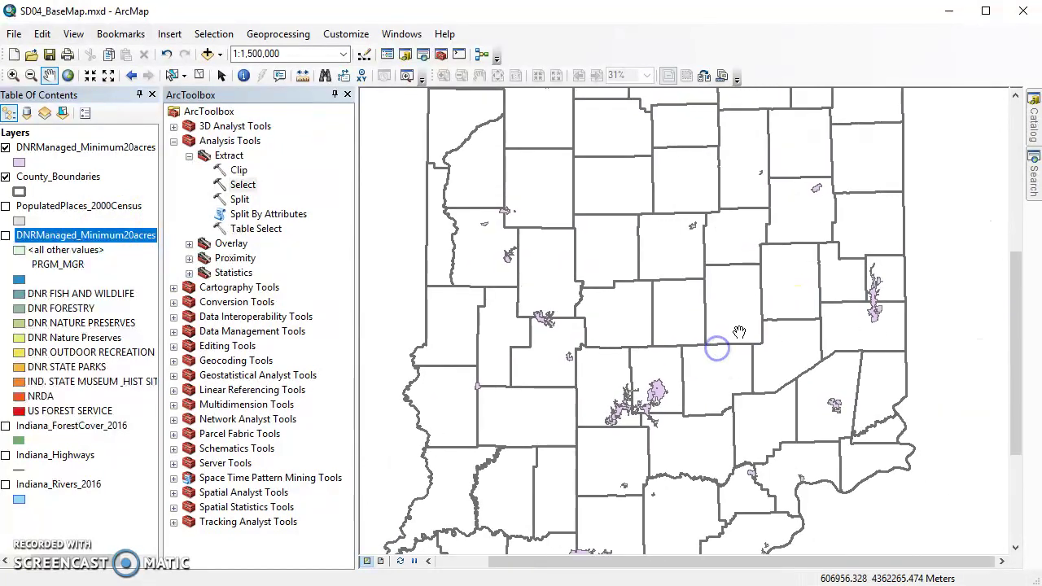
{"action": "left_click", "coordinate": [122, 148]}
Export the selection layer's data, choosing a newly created Data folder as the destination
{"action": "right_click", "coordinate": [105, 148]}
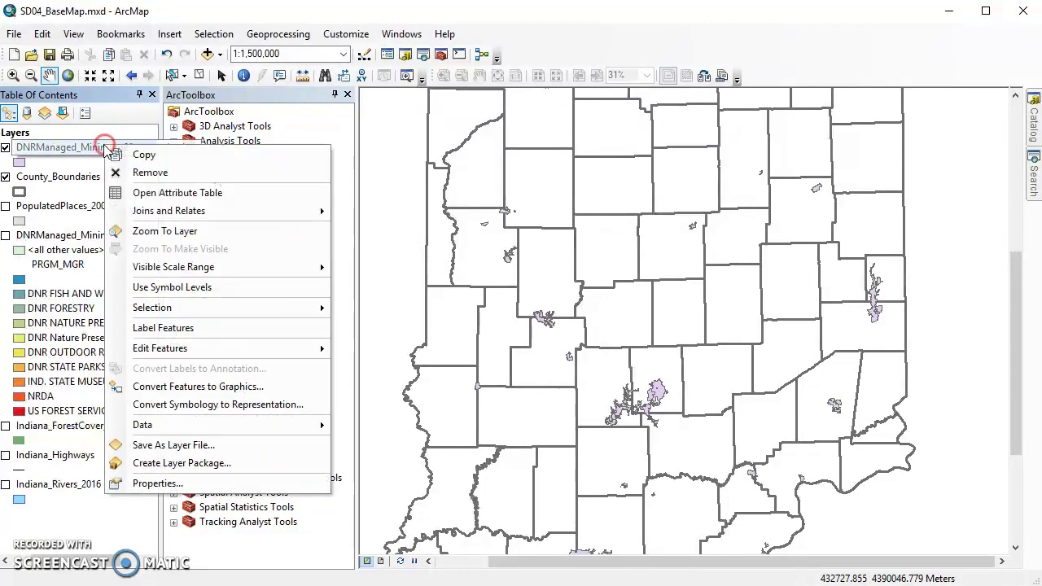
{"action": "mouse_move", "coordinate": [245, 425]}
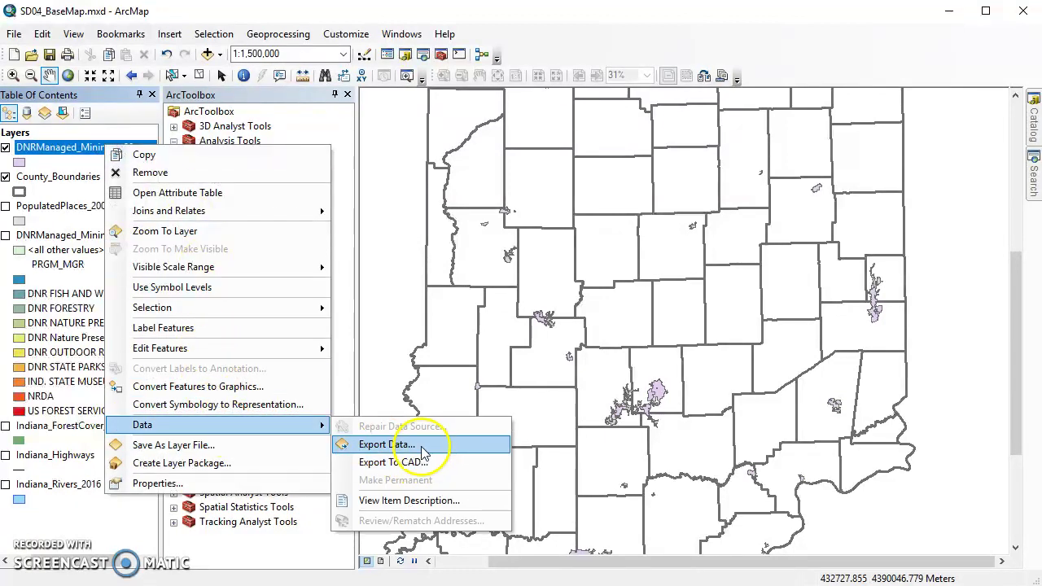
{"action": "left_click", "coordinate": [387, 444]}
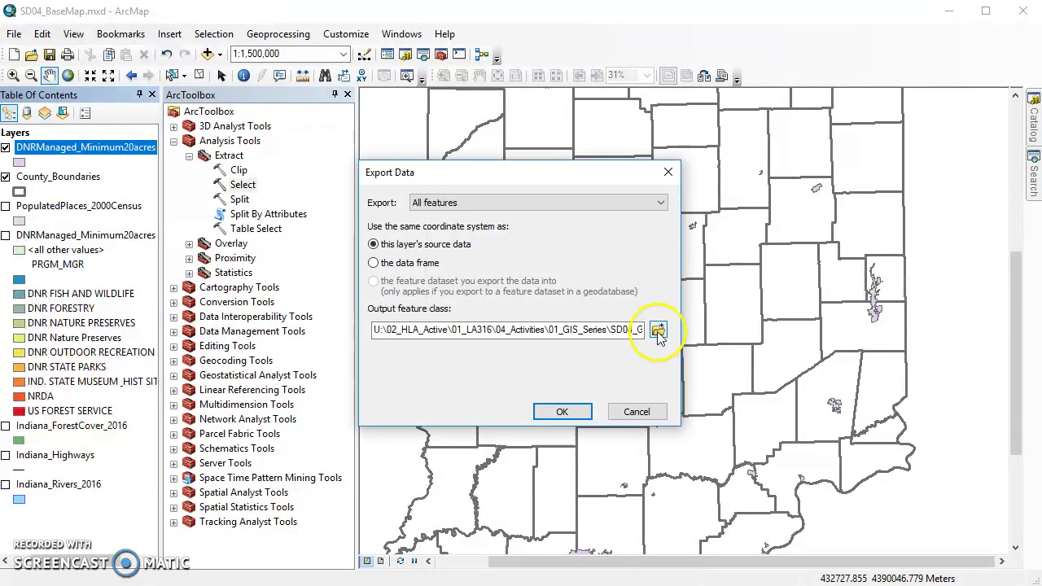
{"action": "left_click", "coordinate": [659, 333]}
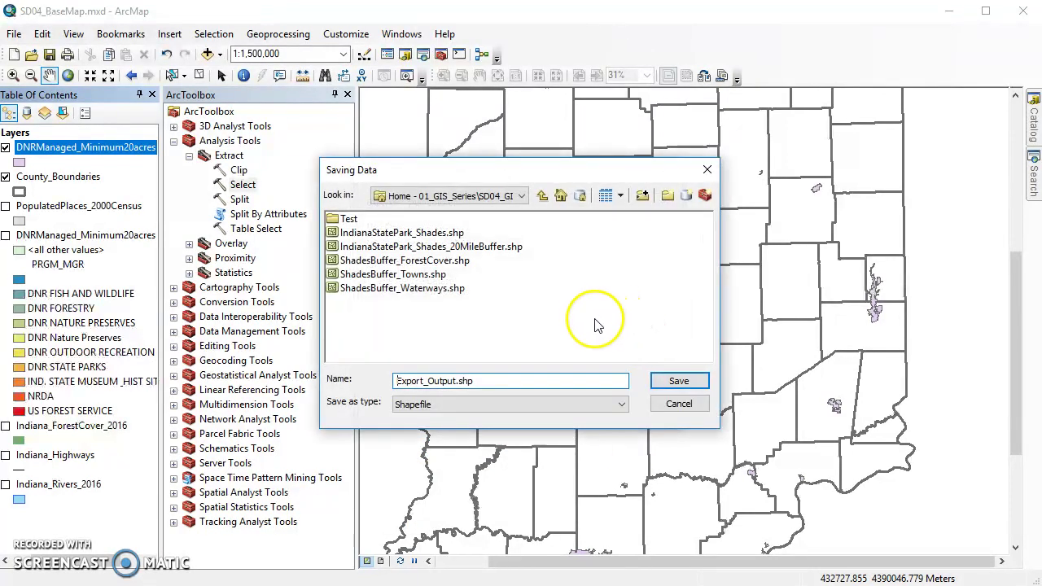
{"action": "left_click", "coordinate": [668, 195]}
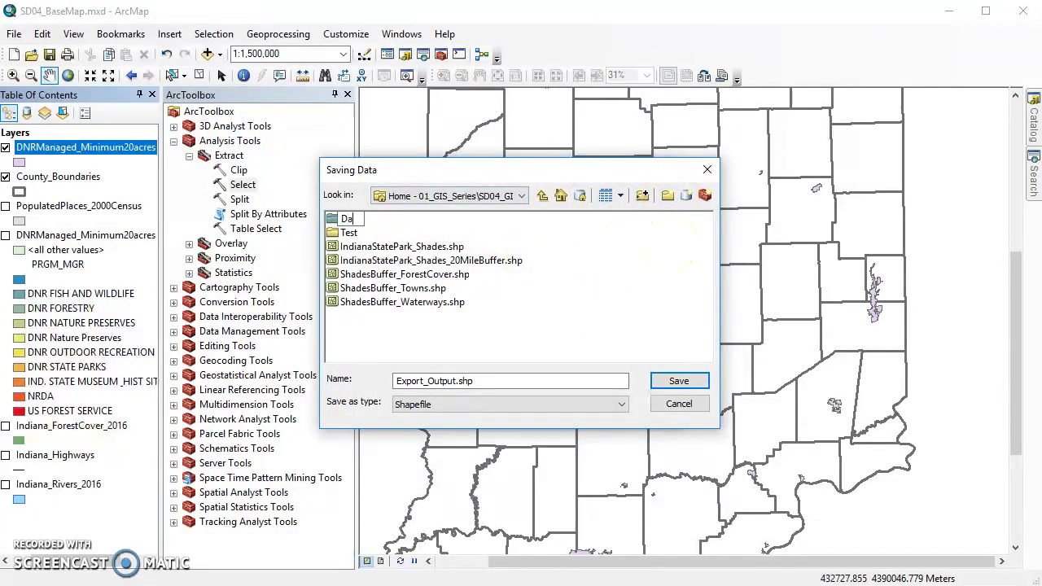
{"action": "type", "text": "Data"}
{"action": "key", "text": "Return"}
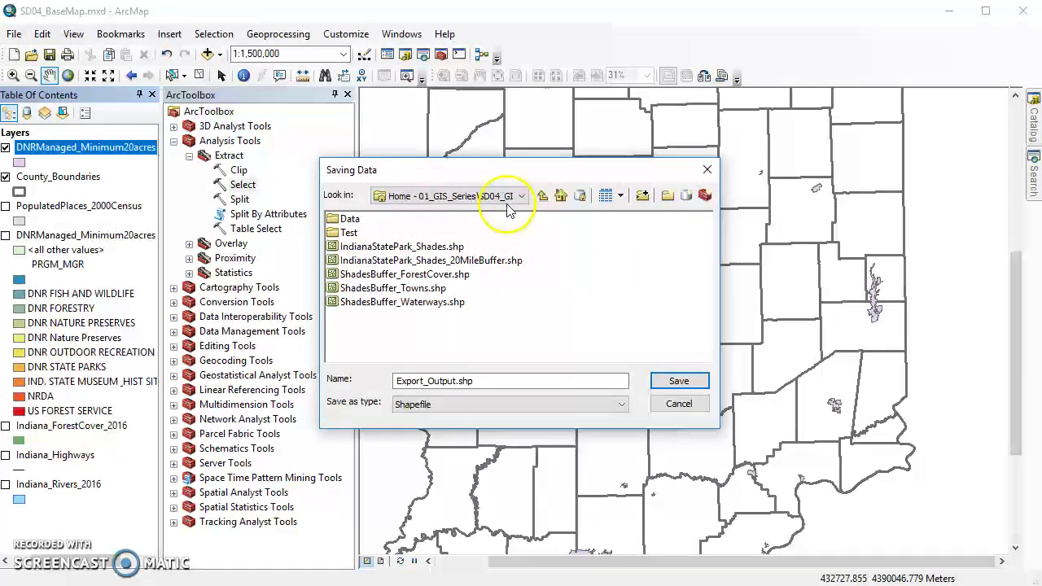
{"action": "double_click", "coordinate": [350, 220]}
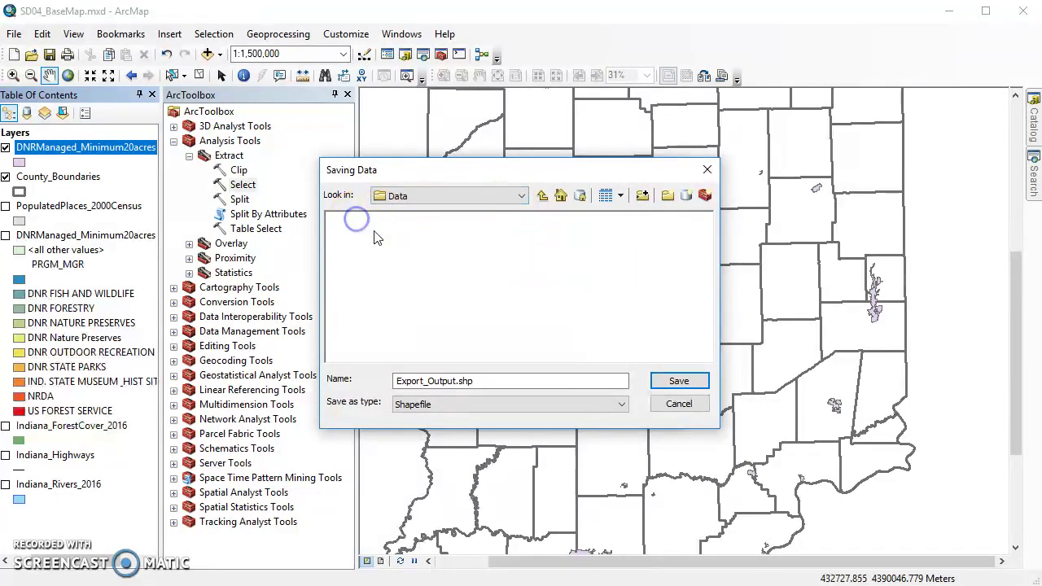
Save the export as shapefile IDNR_StateParks and add it to the map
{"action": "left_click", "coordinate": [505, 404]}
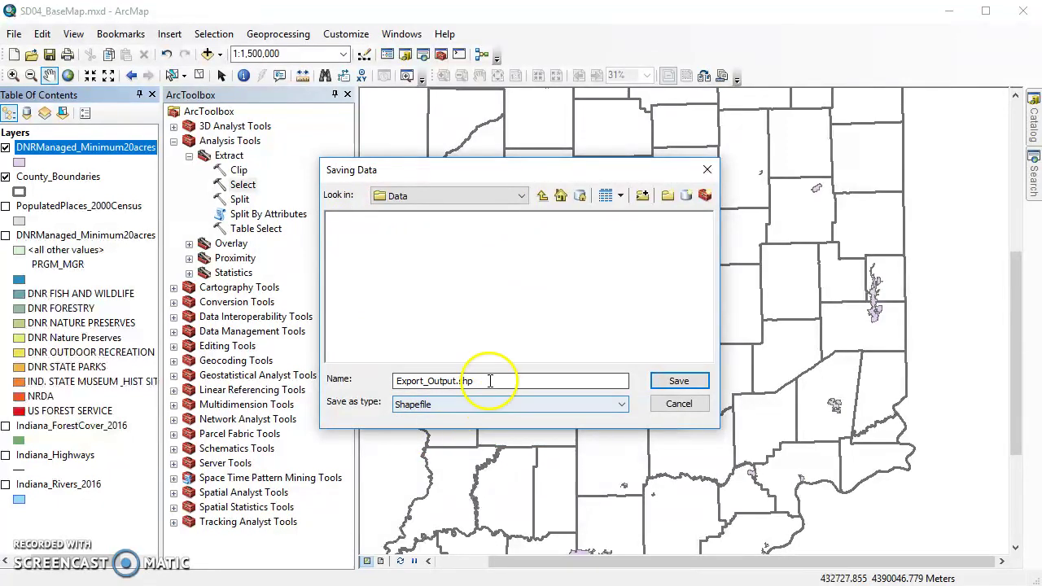
{"action": "double_click", "coordinate": [489, 381]}
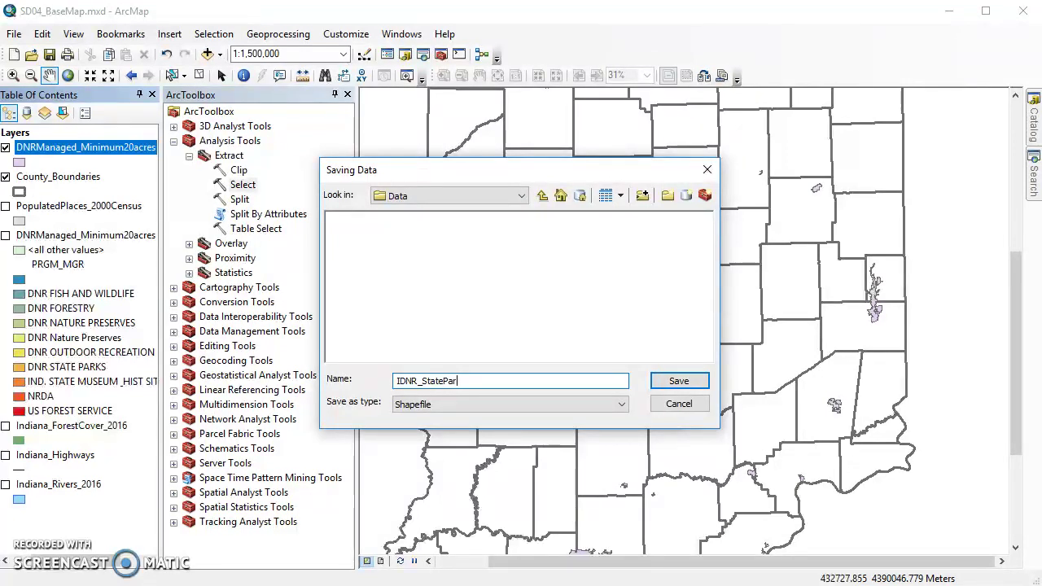
{"action": "key", "text": "Return"}
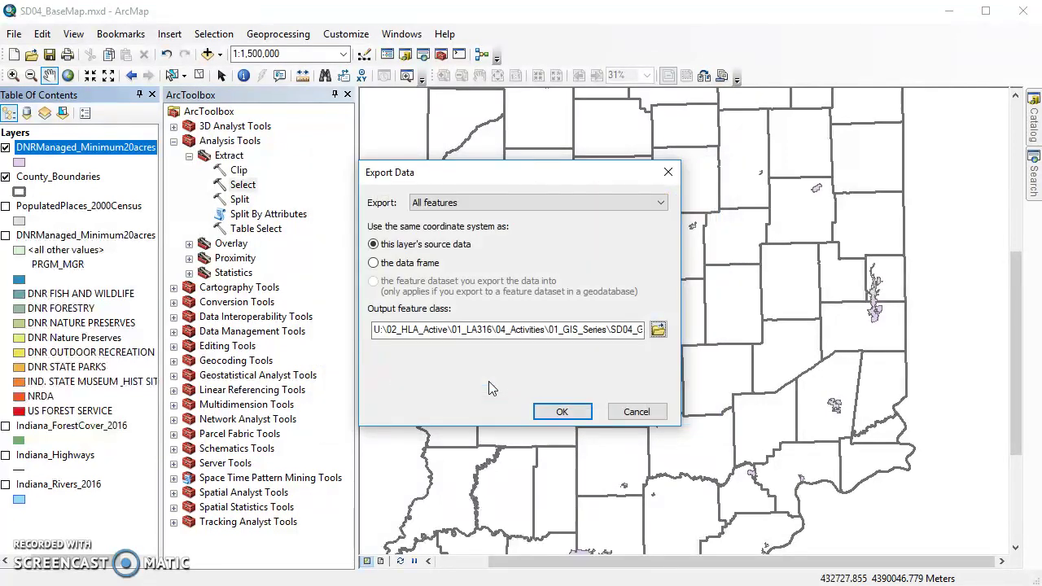
{"action": "key", "text": "Return"}
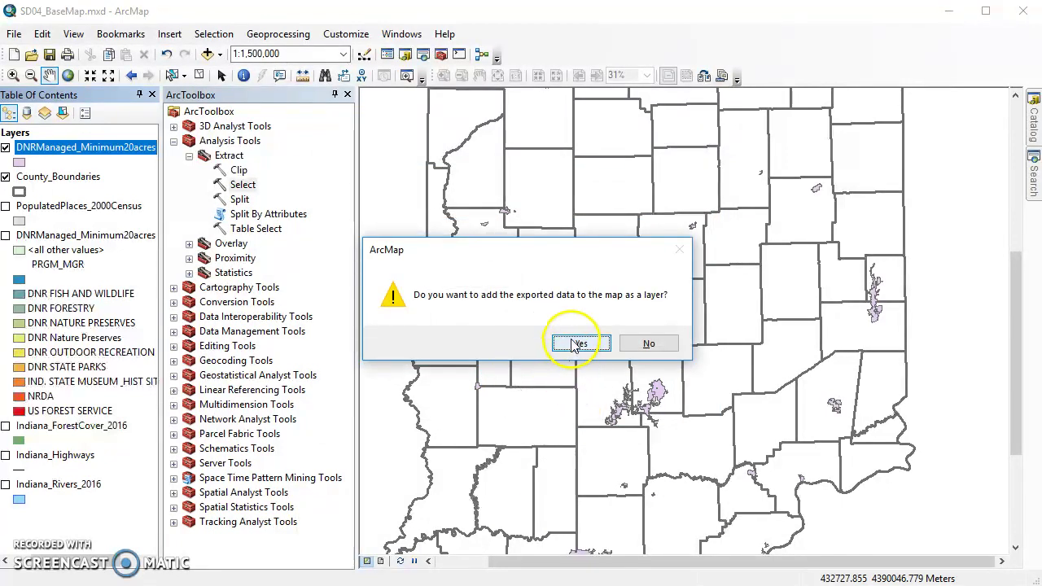
{"action": "left_click", "coordinate": [578, 345]}
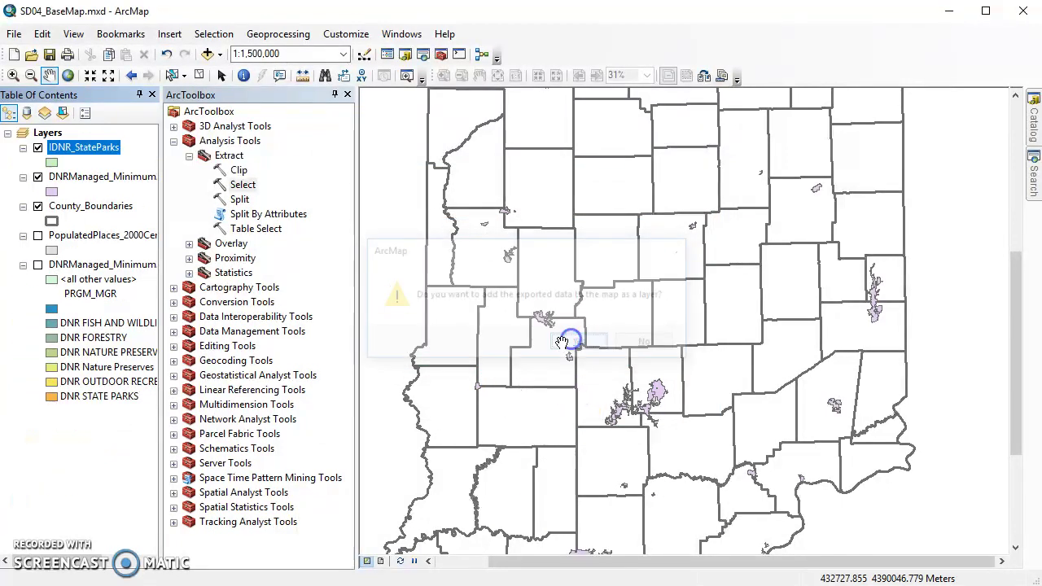
Remove the temporary selection layer and collapse the DNRManaged_Minimum20acres legend
{"action": "right_click", "coordinate": [64, 180]}
{"action": "left_click", "coordinate": [103, 202]}
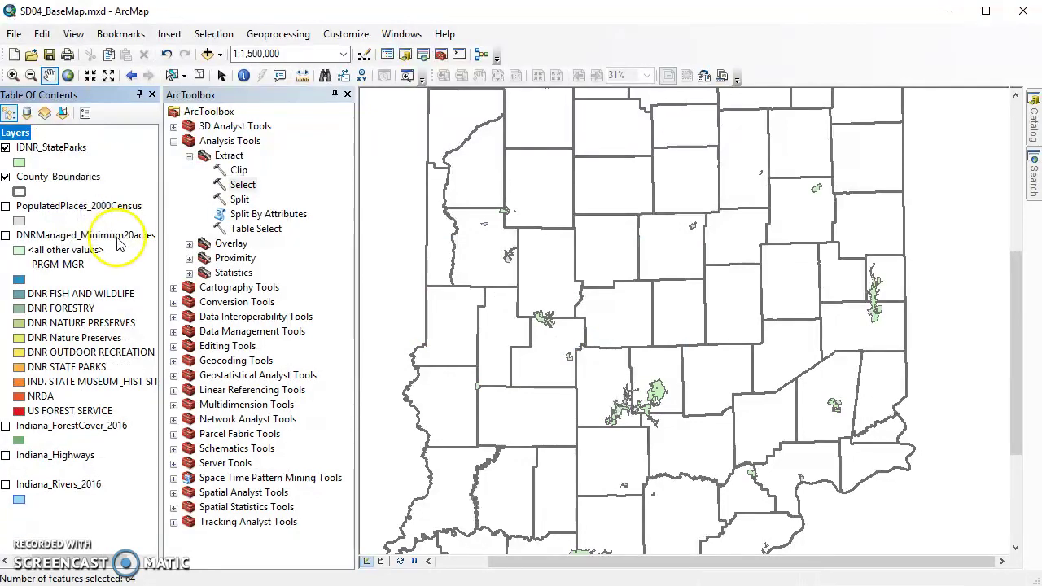
{"action": "left_click", "coordinate": [51, 562]}
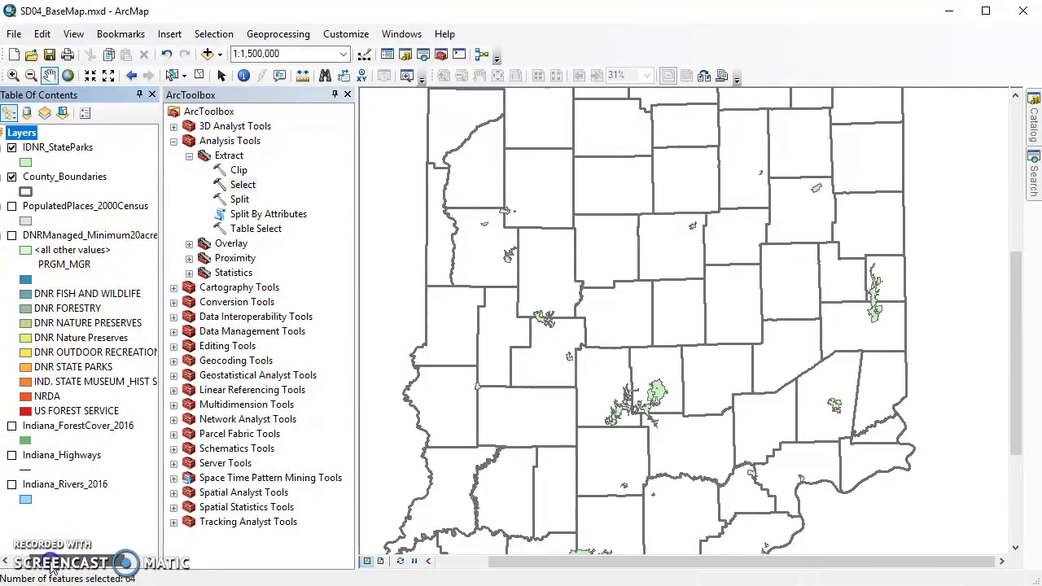
{"action": "left_click", "coordinate": [50, 563]}
{"action": "left_click", "coordinate": [23, 235]}
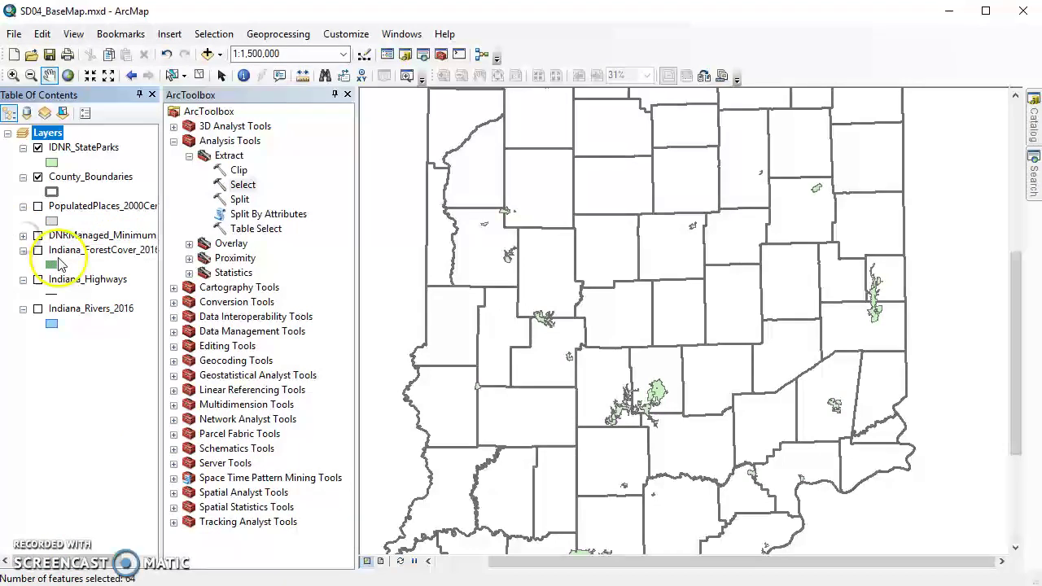
Pan the map across the northern, northwestern lakeshore and southern Indiana counties
{"action": "left_click_drag", "start_coordinate": [724, 232], "coordinate": [677, 370]}
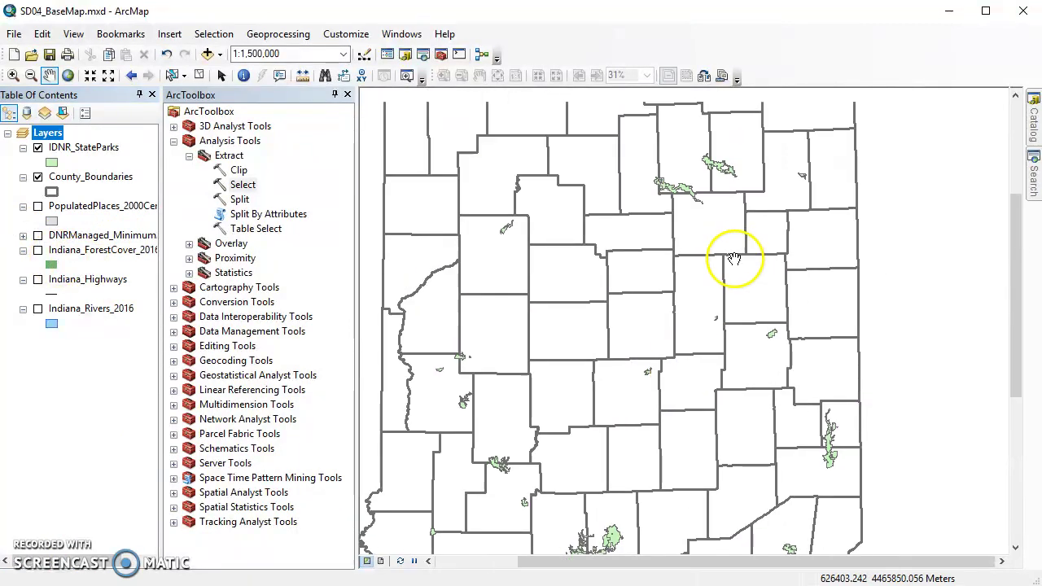
{"action": "mouse_move", "coordinate": [734, 259]}
{"action": "left_mouse_down"}
{"action": "mouse_move", "coordinate": [740, 344]}
{"action": "mouse_move", "coordinate": [751, 298]}
{"action": "mouse_move", "coordinate": [836, 283]}
{"action": "left_mouse_up"}
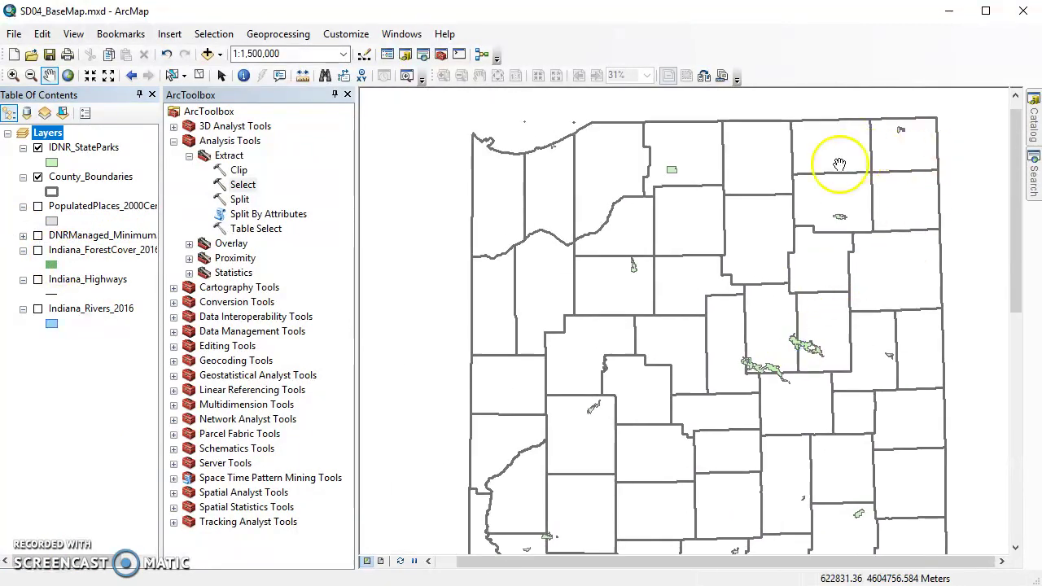
{"action": "left_click_drag", "start_coordinate": [765, 350], "coordinate": [744, 189]}
{"action": "mouse_move", "coordinate": [738, 375]}
{"action": "left_mouse_down"}
{"action": "mouse_move", "coordinate": [735, 318]}
{"action": "mouse_move", "coordinate": [680, 215]}
{"action": "left_mouse_up"}
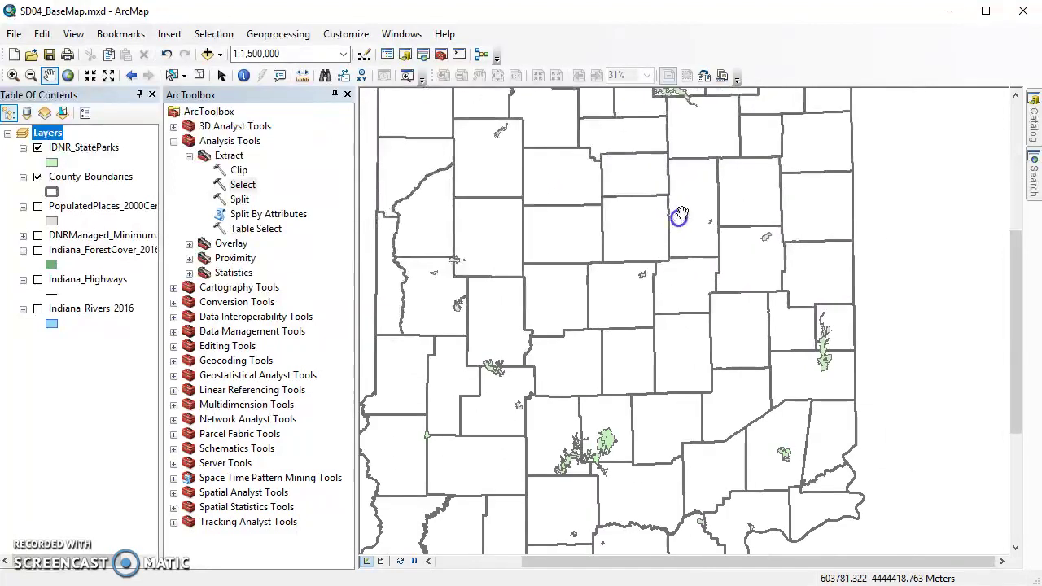
{"action": "left_click_drag", "start_coordinate": [655, 371], "coordinate": [659, 345]}
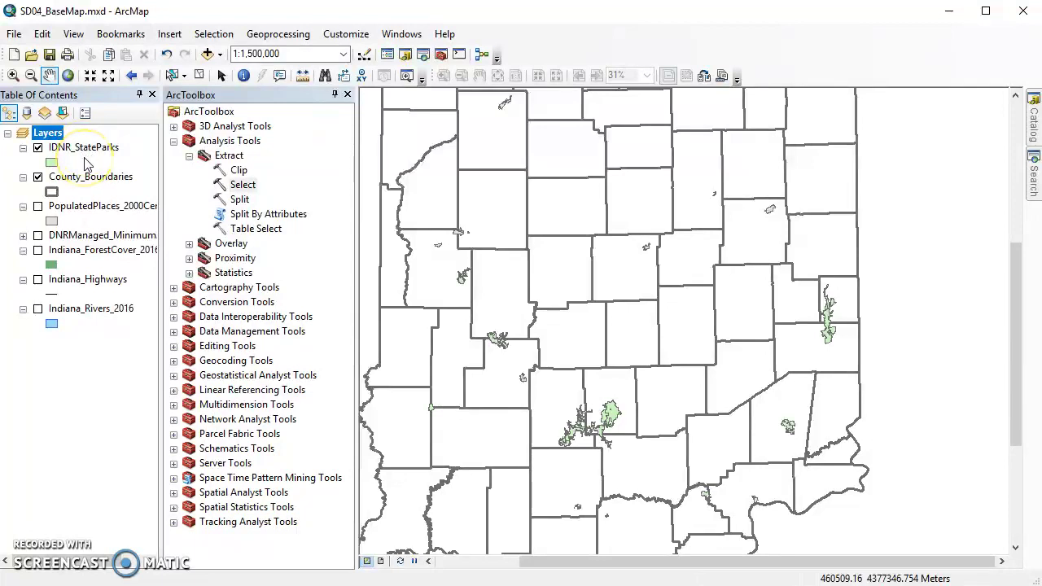
In Select By Attributes, replace the old expression with "UNITNAME" =, list unique values, then close unapplied
{"action": "left_click", "coordinate": [213, 33]}
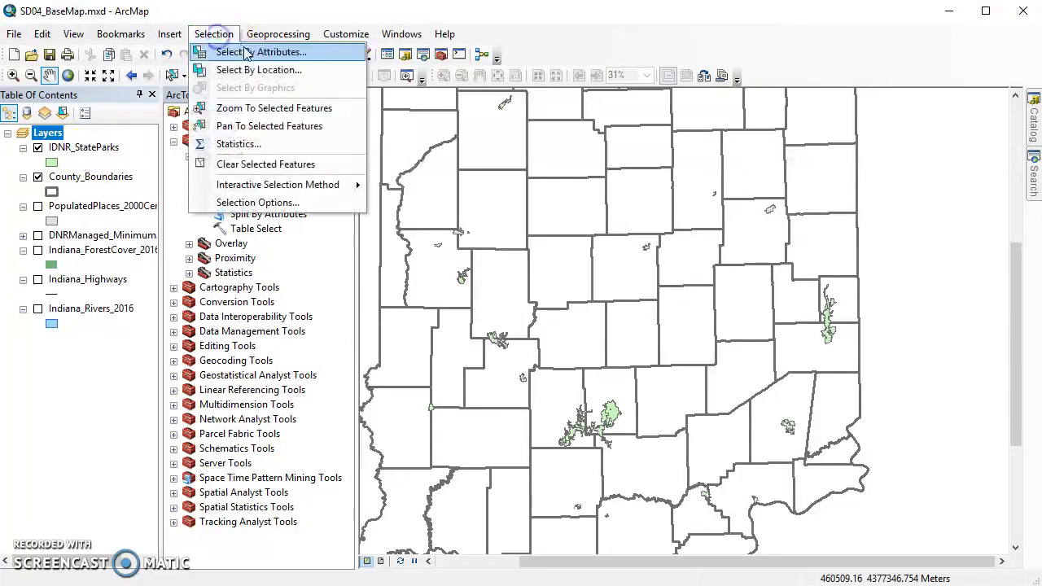
{"action": "left_click", "coordinate": [246, 52]}
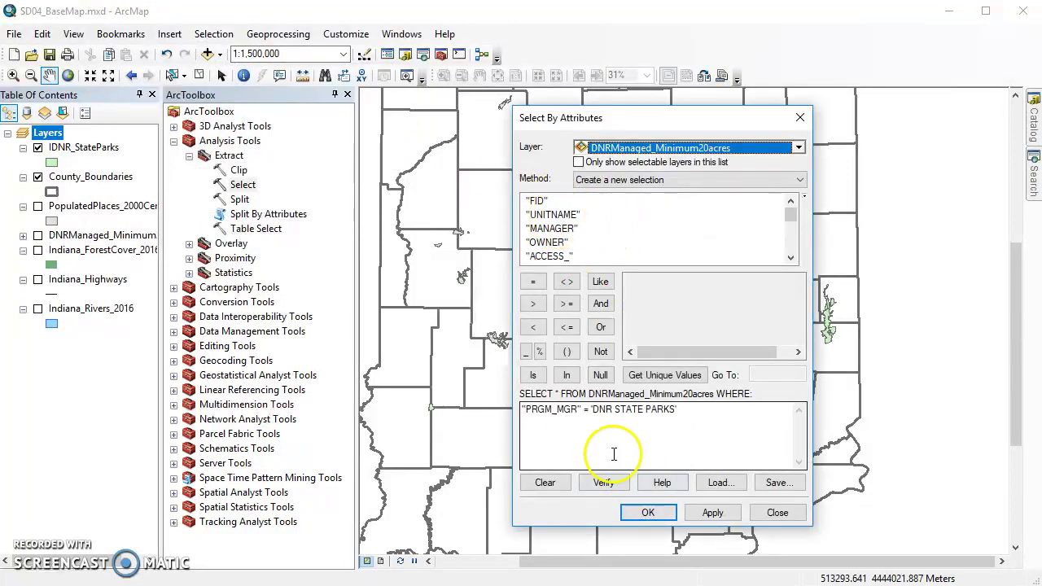
{"action": "left_click_drag", "start_coordinate": [609, 414], "coordinate": [507, 414]}
{"action": "key", "text": "Delete"}
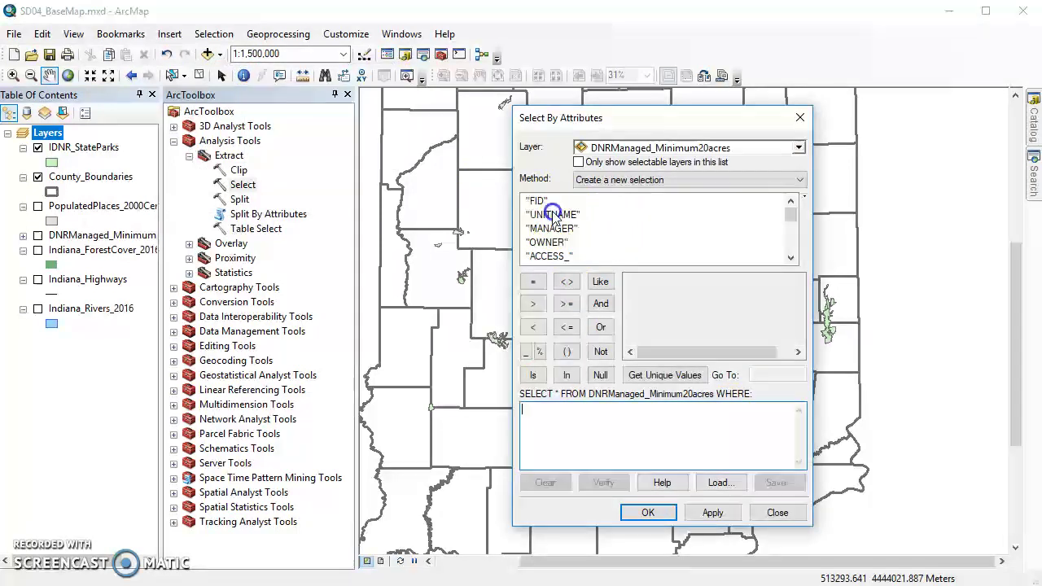
{"action": "double_click", "coordinate": [555, 214]}
{"action": "left_click", "coordinate": [532, 281]}
{"action": "left_click", "coordinate": [655, 374]}
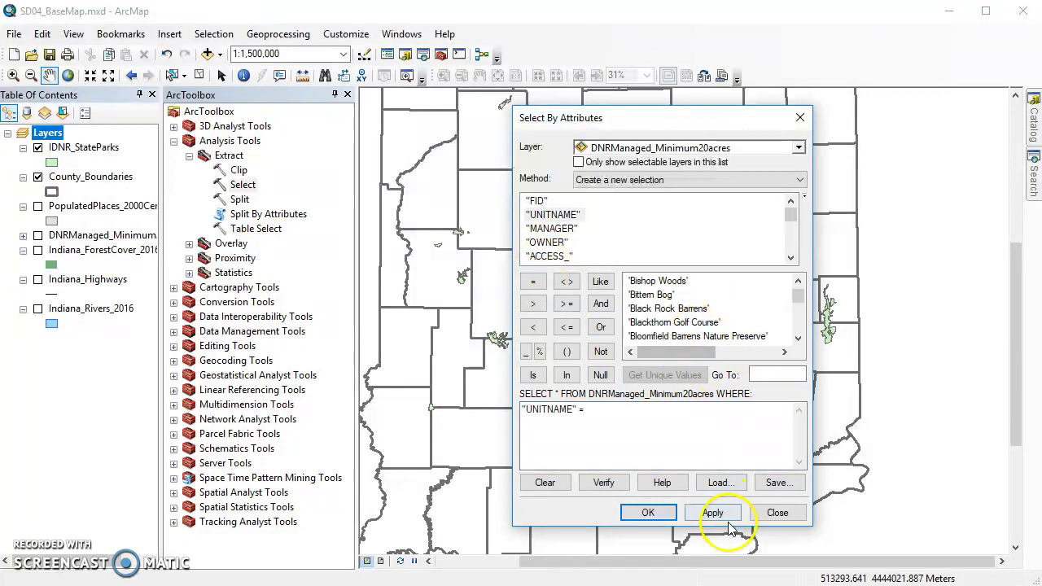
{"action": "left_click", "coordinate": [771, 514]}
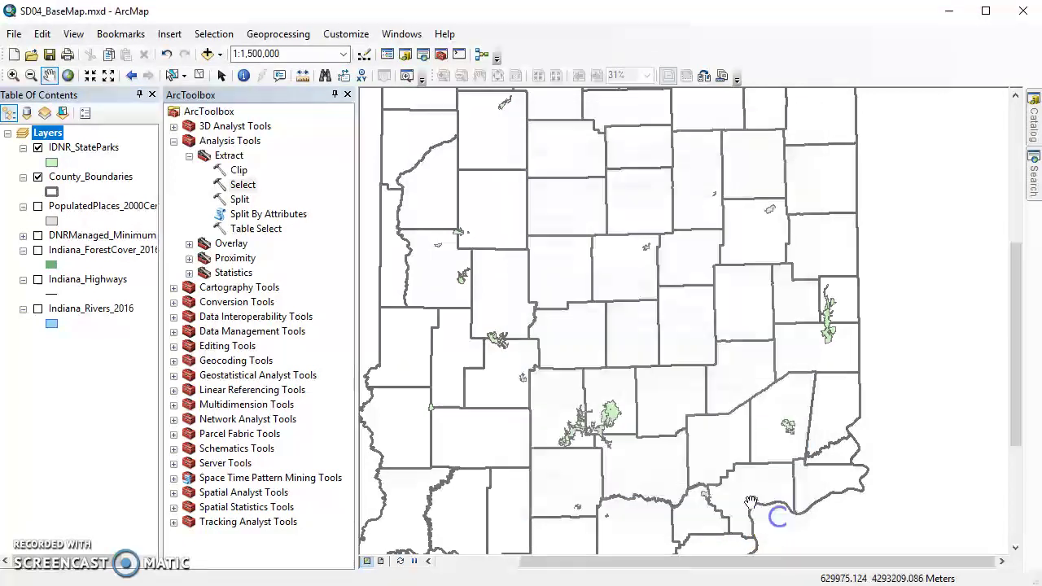
{"action": "left_click", "coordinate": [82, 147]}
Open the IDNR_StateParks attribute table, reposition it, and scroll through the park records
{"action": "right_click", "coordinate": [87, 148]}
{"action": "left_click", "coordinate": [154, 194]}
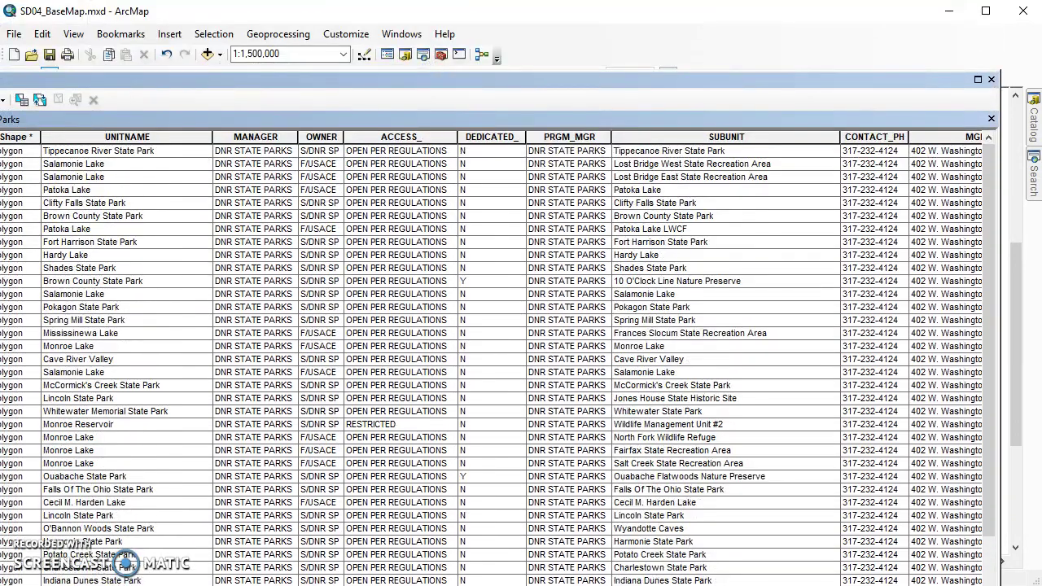
{"action": "left_click_drag", "start_coordinate": [374, 79], "coordinate": [274, 17]}
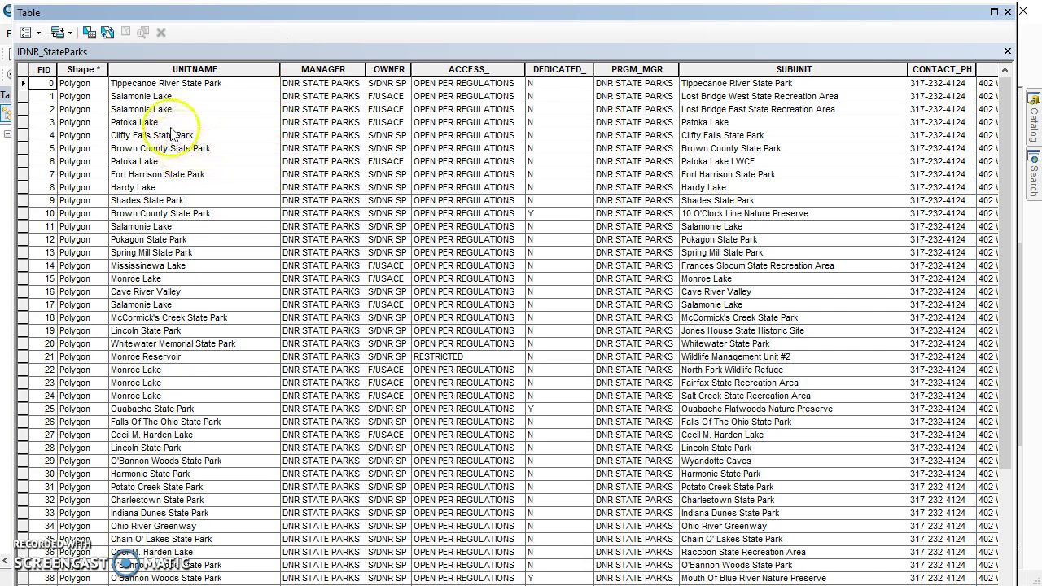
{"action": "scroll", "coordinate": [174, 274], "scroll_direction": "down", "scroll_amount": 3}
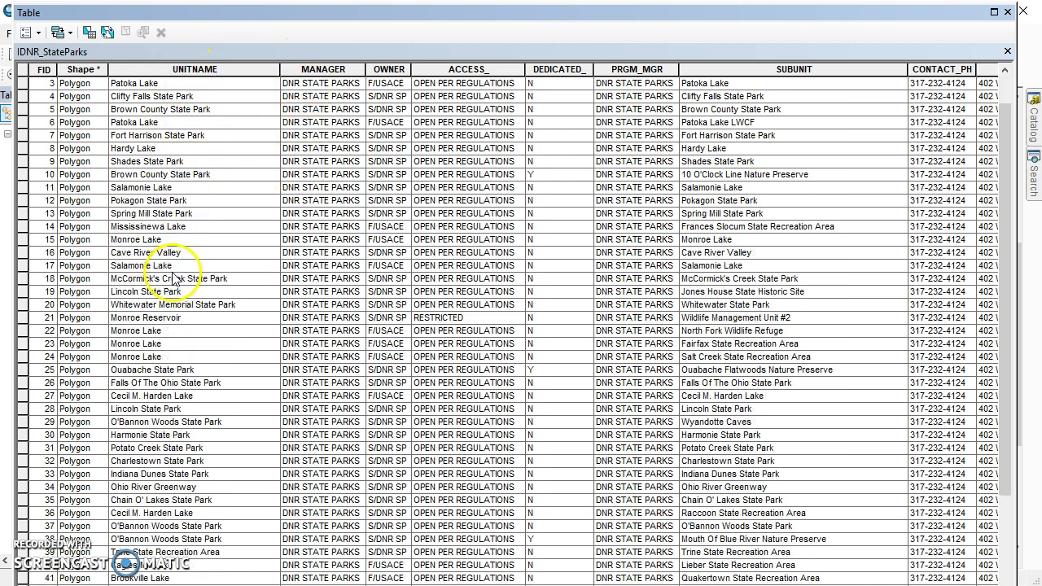
{"action": "scroll", "coordinate": [185, 358], "scroll_direction": "down", "scroll_amount": 4}
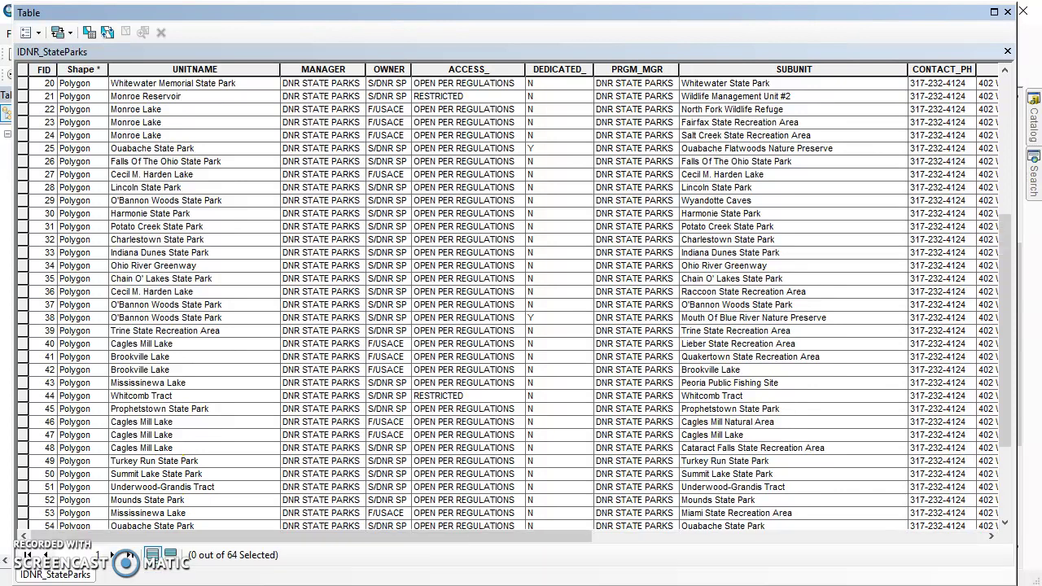
{"action": "scroll", "coordinate": [209, 337], "scroll_direction": "down", "scroll_amount": 1}
{"action": "scroll", "coordinate": [210, 342], "scroll_direction": "down", "scroll_amount": 2}
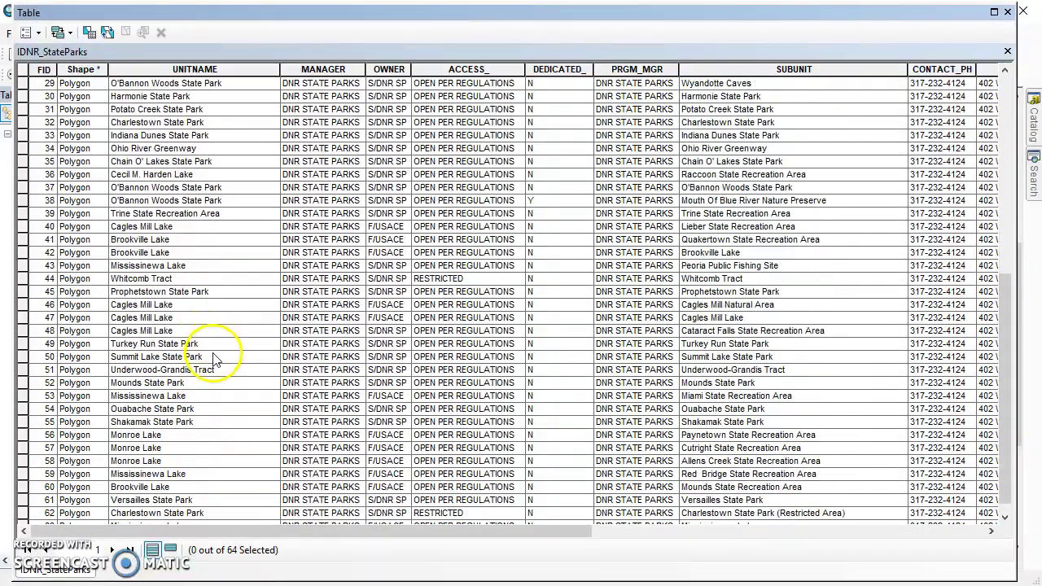
{"action": "scroll", "coordinate": [217, 361], "scroll_direction": "down", "scroll_amount": 1}
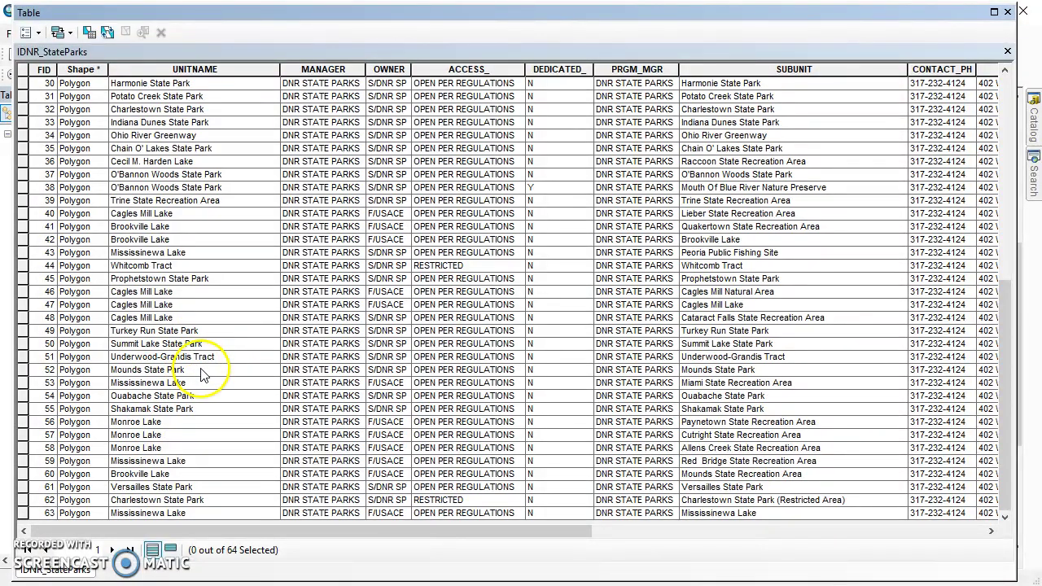
Sort the table ascending by UNITNAME and select the Shades State Park record
{"action": "left_click", "coordinate": [218, 70]}
{"action": "right_click", "coordinate": [221, 67]}
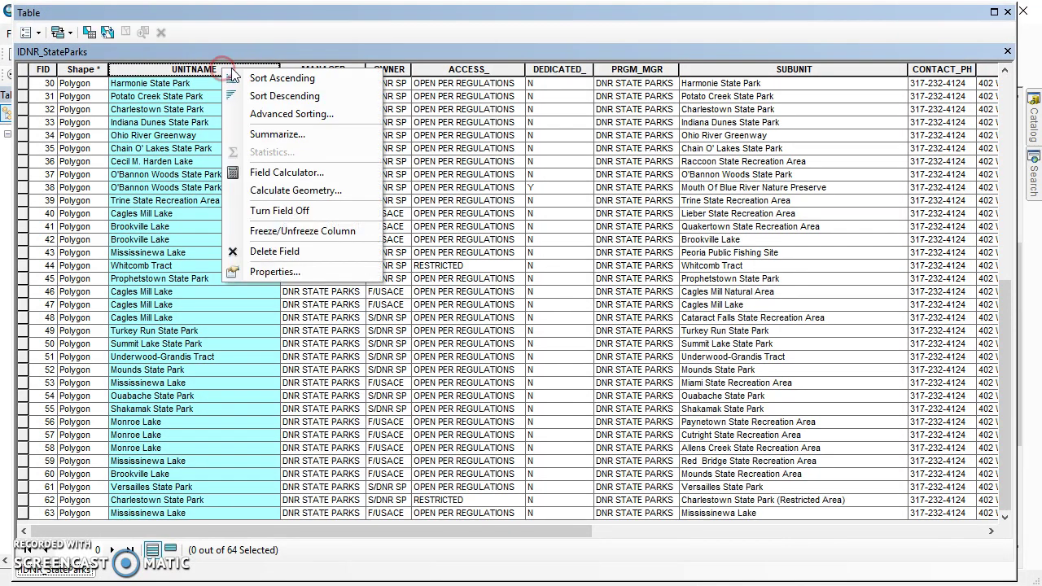
{"action": "left_click", "coordinate": [271, 83]}
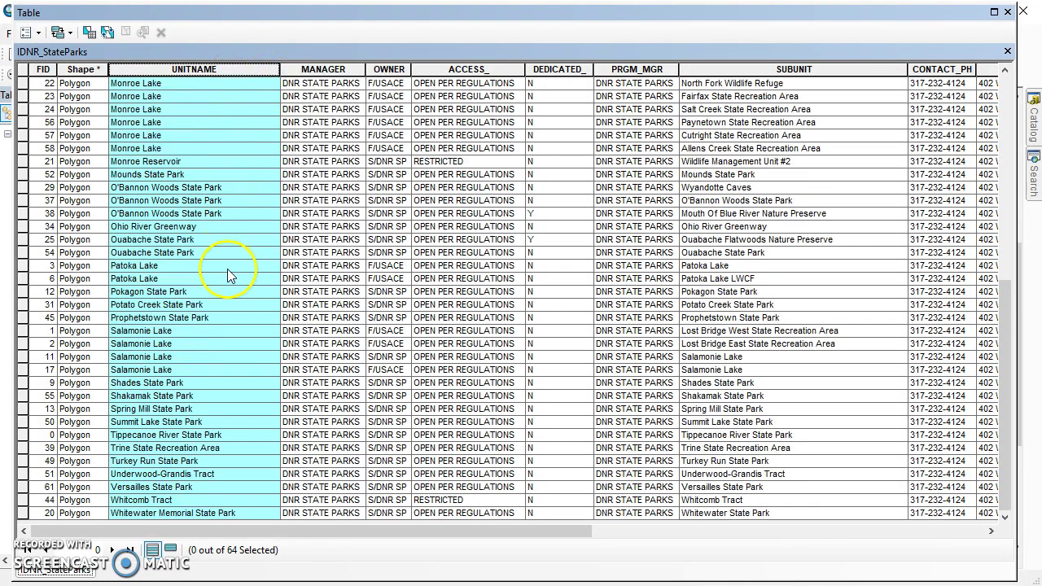
{"action": "left_click", "coordinate": [159, 385]}
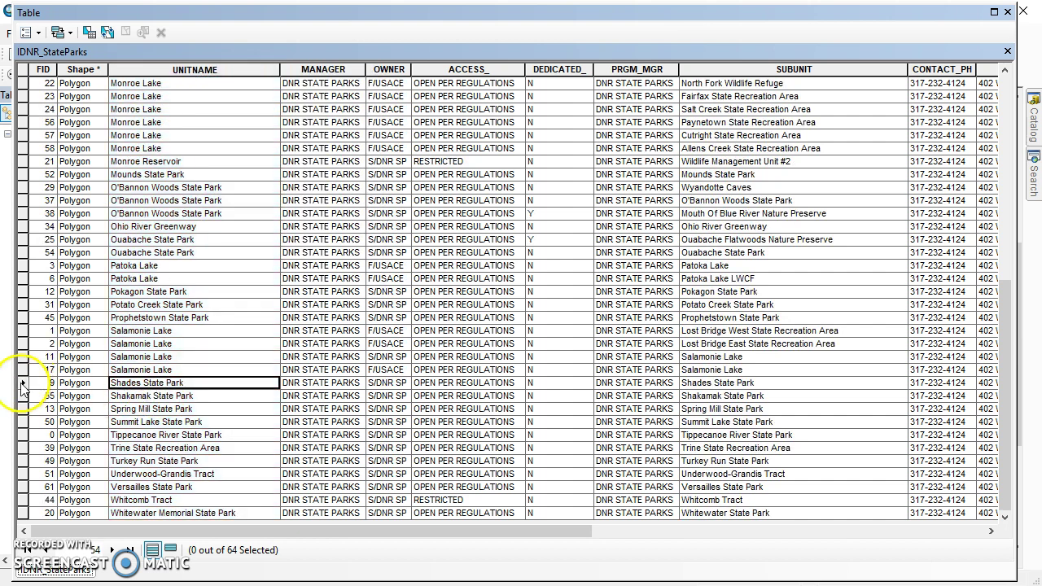
{"action": "left_click", "coordinate": [22, 382]}
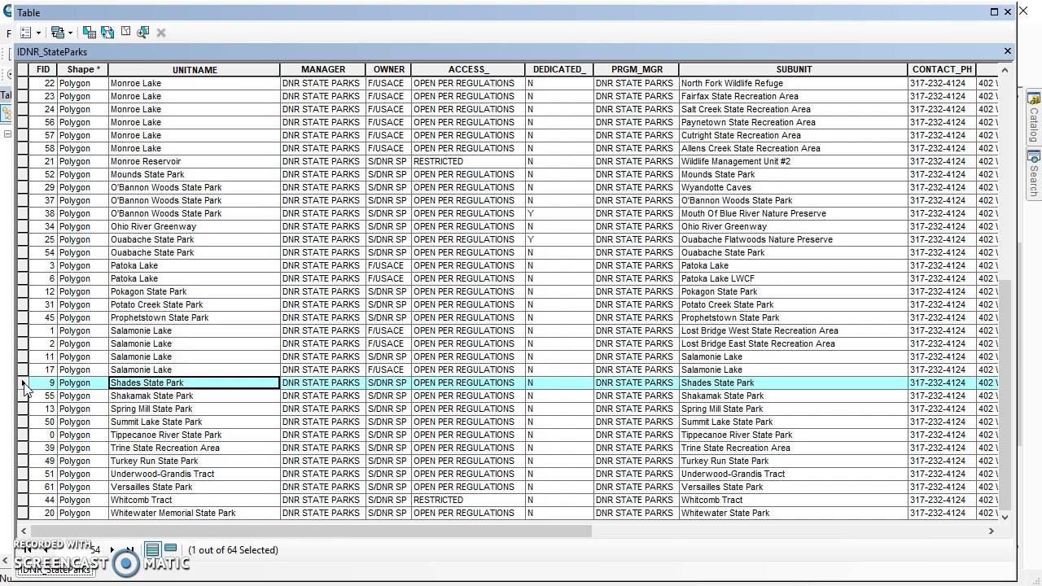
{"action": "left_click_drag", "start_coordinate": [224, 12], "coordinate": [927, 330]}
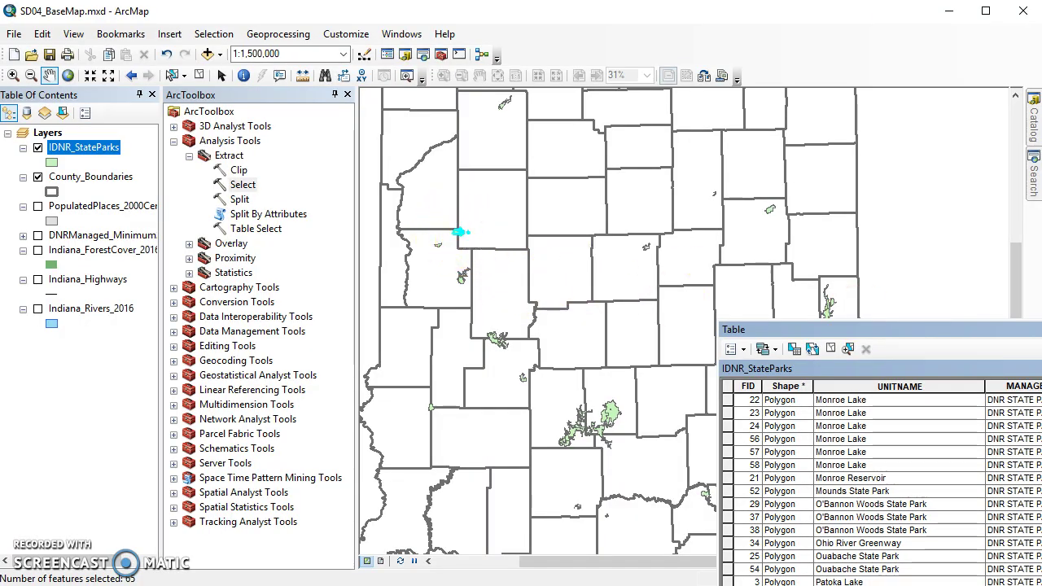
Create a layer from the selected Shades State Park feature in IDNR_StateParks
{"action": "right_click", "coordinate": [85, 152]}
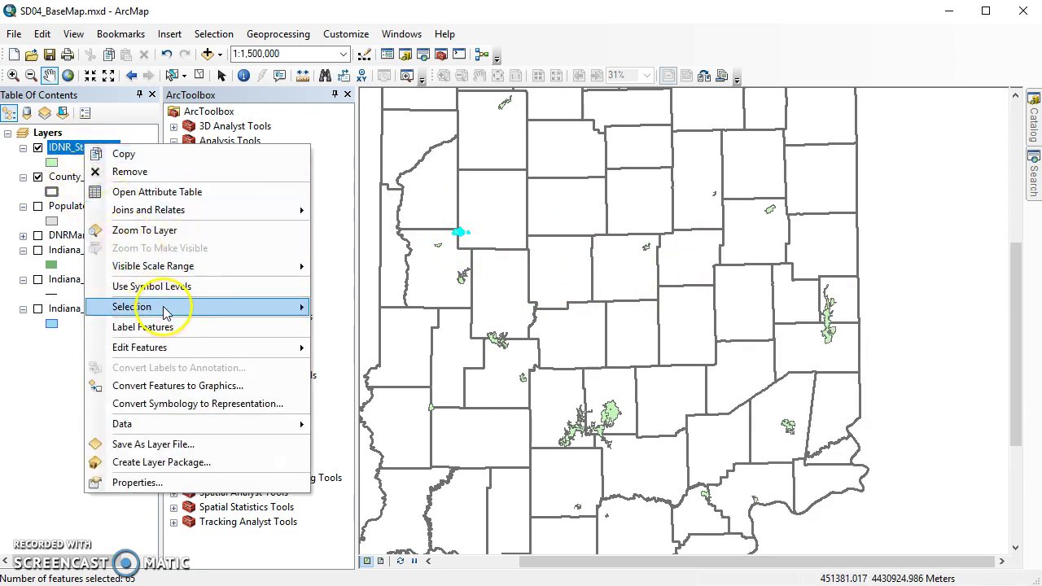
{"action": "mouse_move", "coordinate": [168, 306]}
{"action": "left_click", "coordinate": [466, 458]}
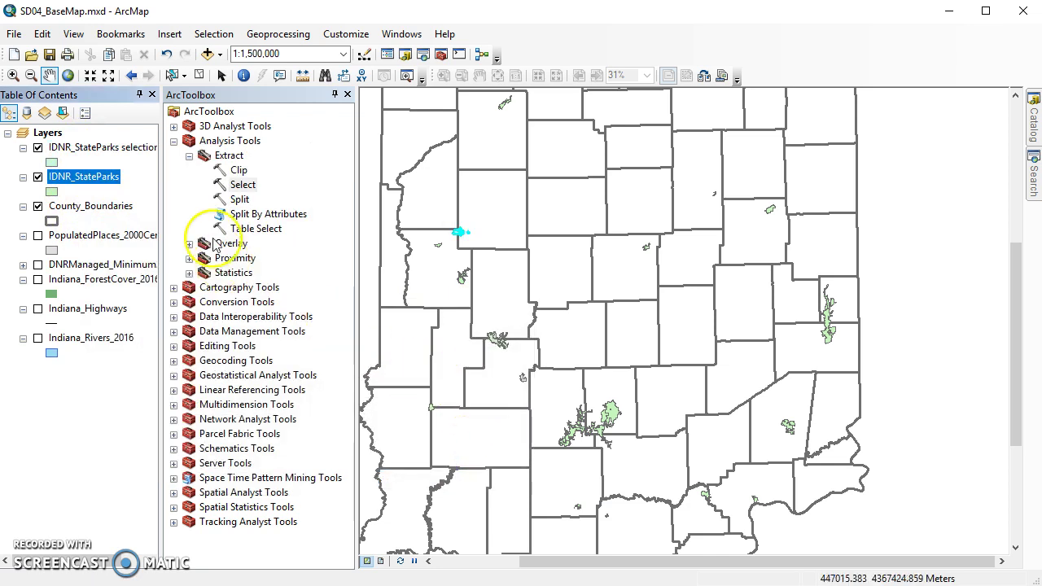
Export the selection layer's data as shapefile IDNR_ShadesSP and add it to the map
{"action": "right_click", "coordinate": [122, 152]}
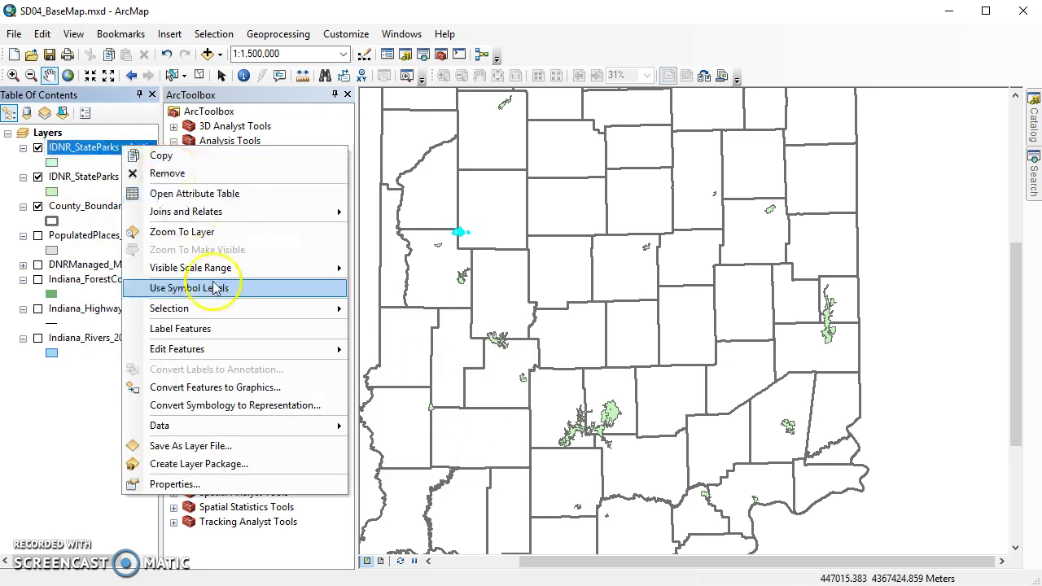
{"action": "mouse_move", "coordinate": [251, 425]}
{"action": "left_click", "coordinate": [398, 445]}
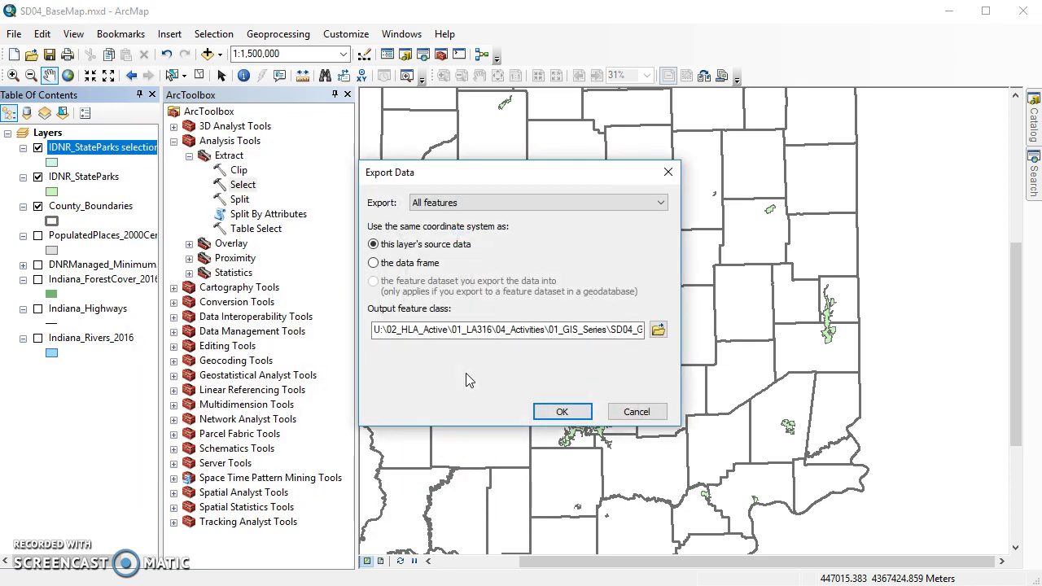
{"action": "left_click", "coordinate": [652, 333]}
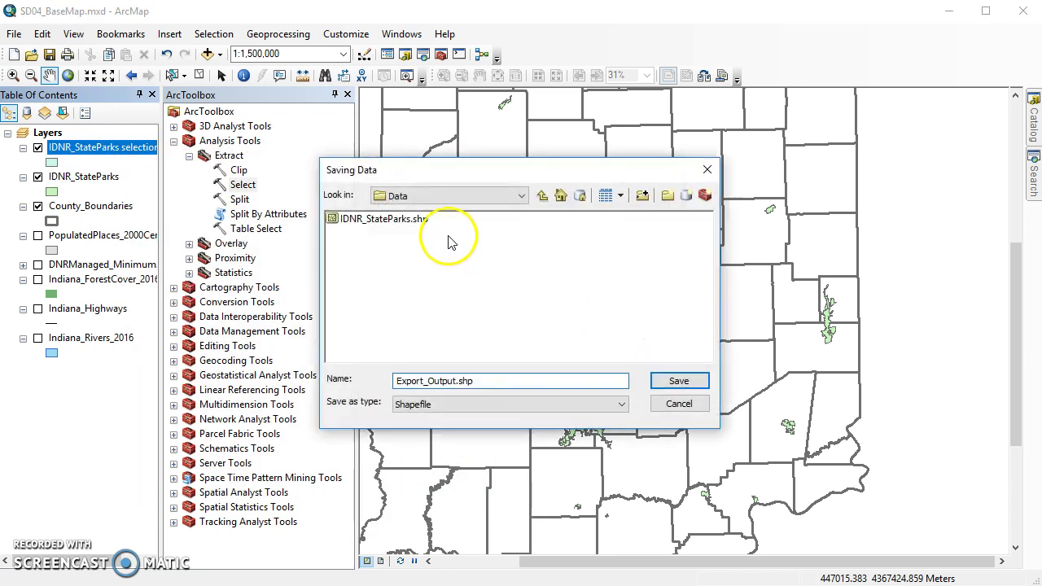
{"action": "left_click", "coordinate": [497, 382]}
{"action": "double_click", "coordinate": [497, 382]}
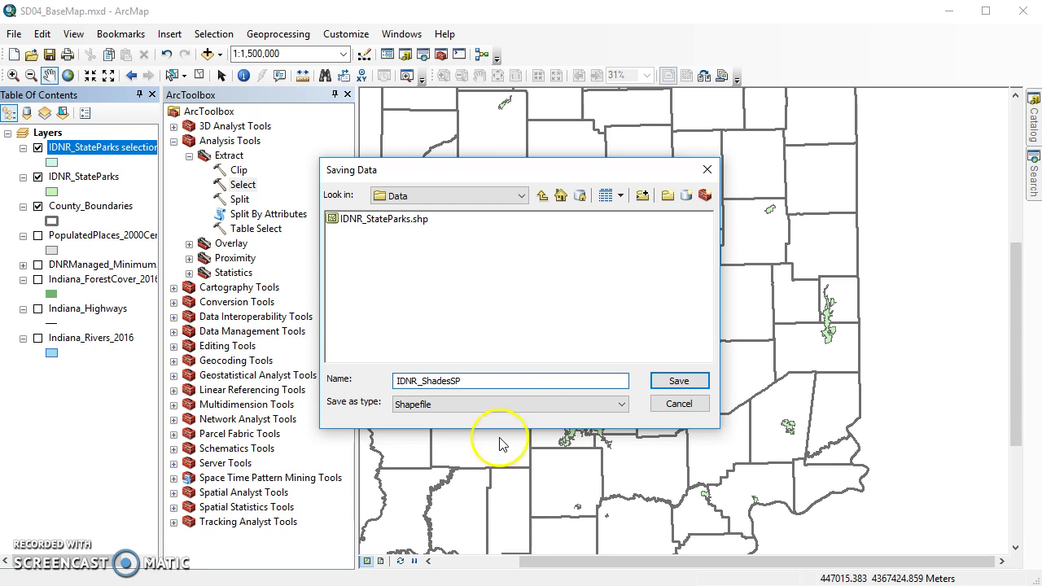
{"action": "left_click", "coordinate": [680, 381]}
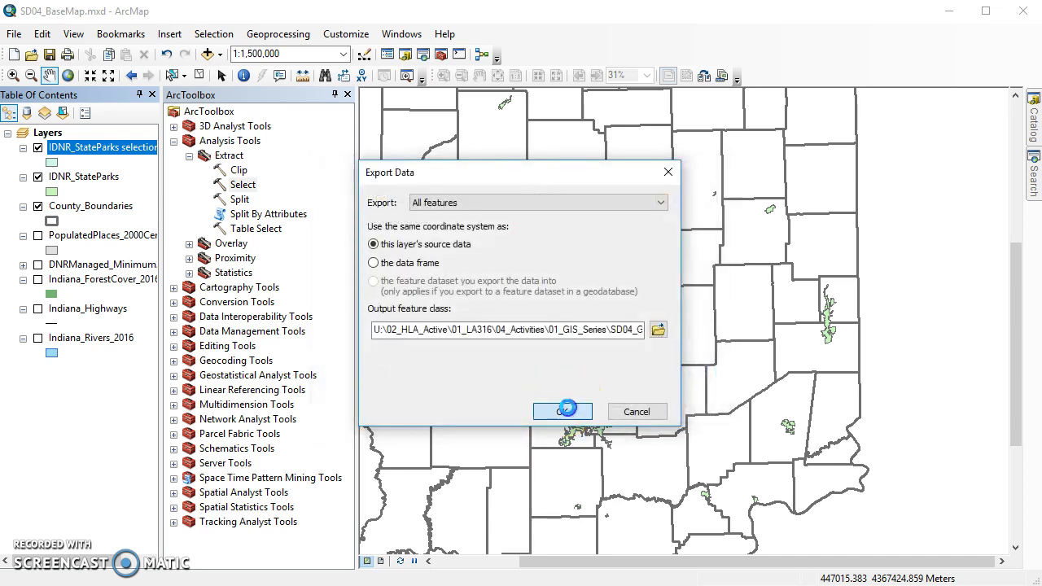
{"action": "left_click", "coordinate": [568, 409]}
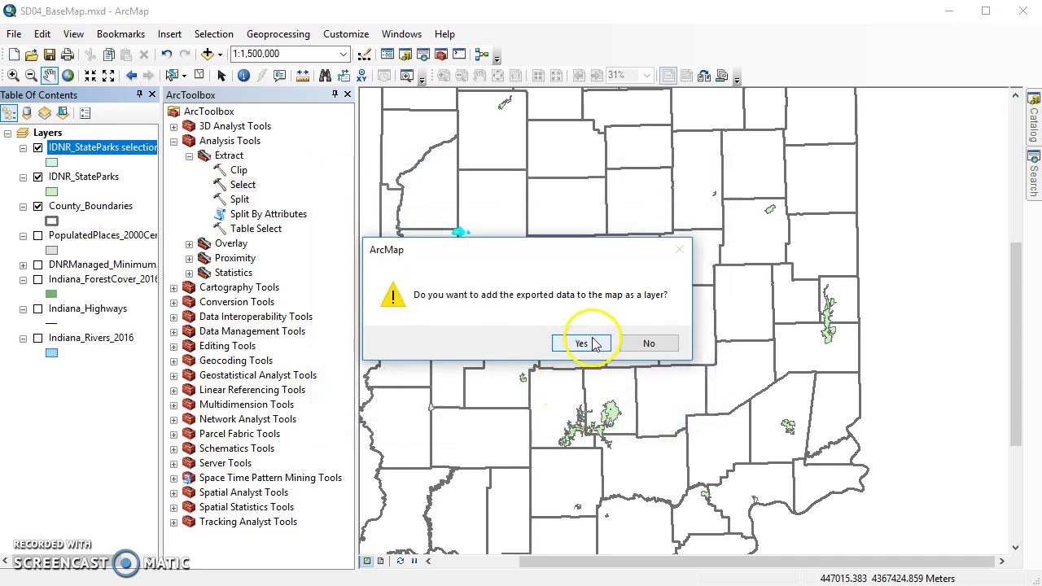
{"action": "left_click", "coordinate": [581, 344]}
Remove the selection layer, hide IDNR_StateParks, and zoom to Shades State Park at 1:150,000
{"action": "right_click", "coordinate": [108, 184]}
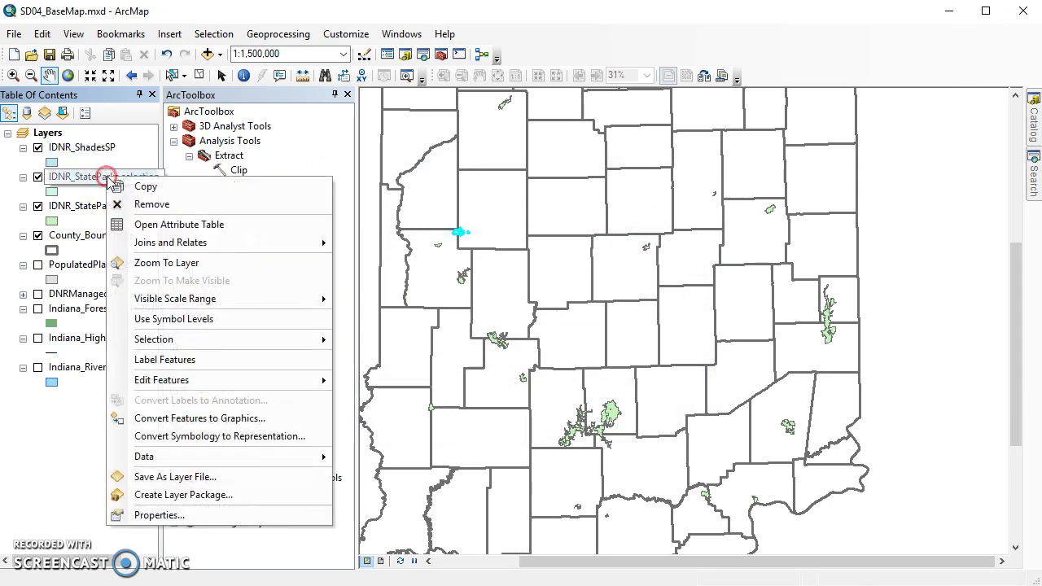
{"action": "left_click", "coordinate": [140, 203]}
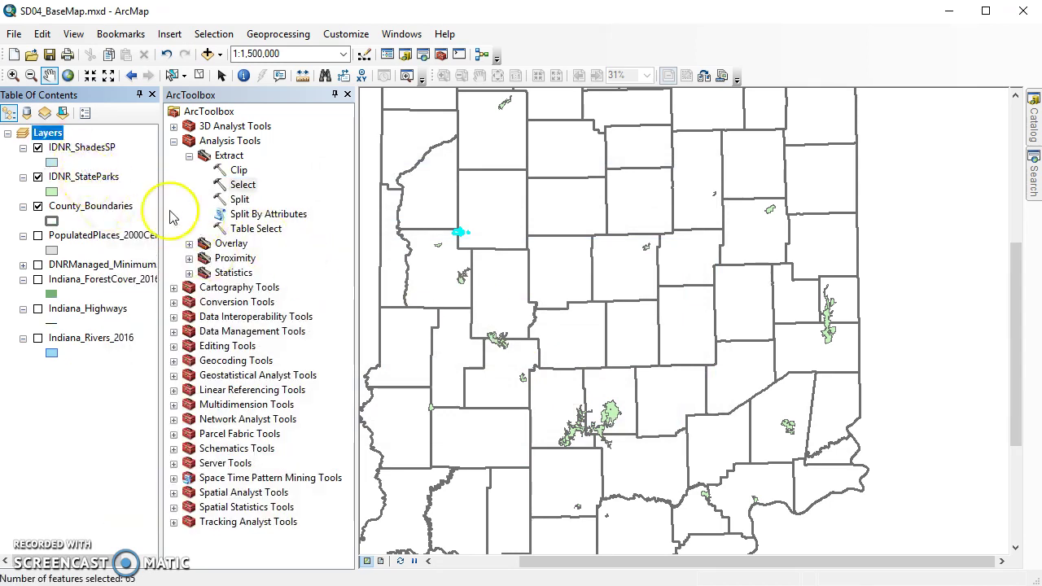
{"action": "left_click", "coordinate": [38, 177]}
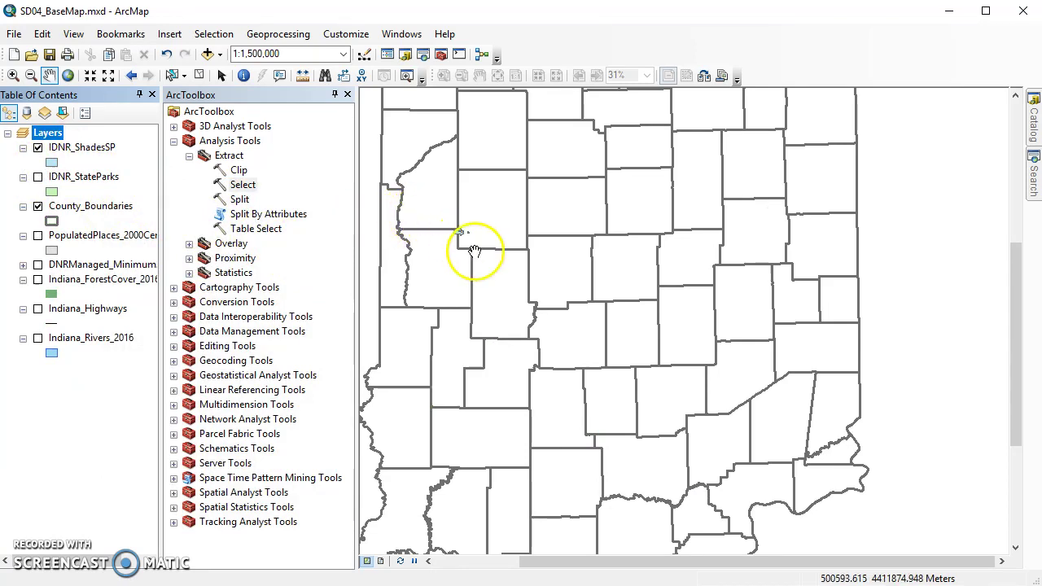
{"action": "scroll", "coordinate": [443, 238], "scroll_direction": "down", "scroll_amount": 8}
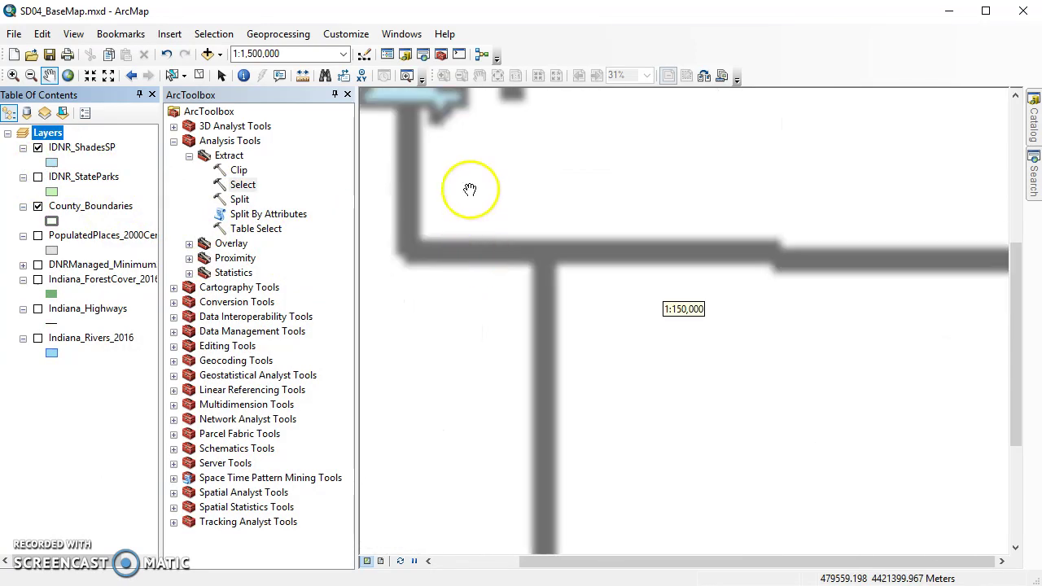
{"action": "left_click_drag", "start_coordinate": [528, 235], "coordinate": [632, 268]}
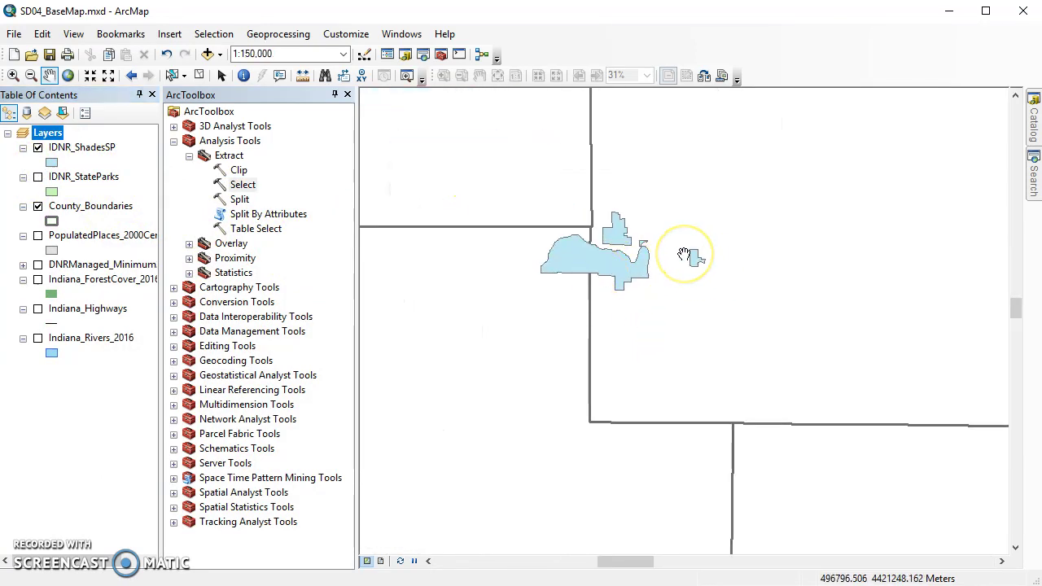